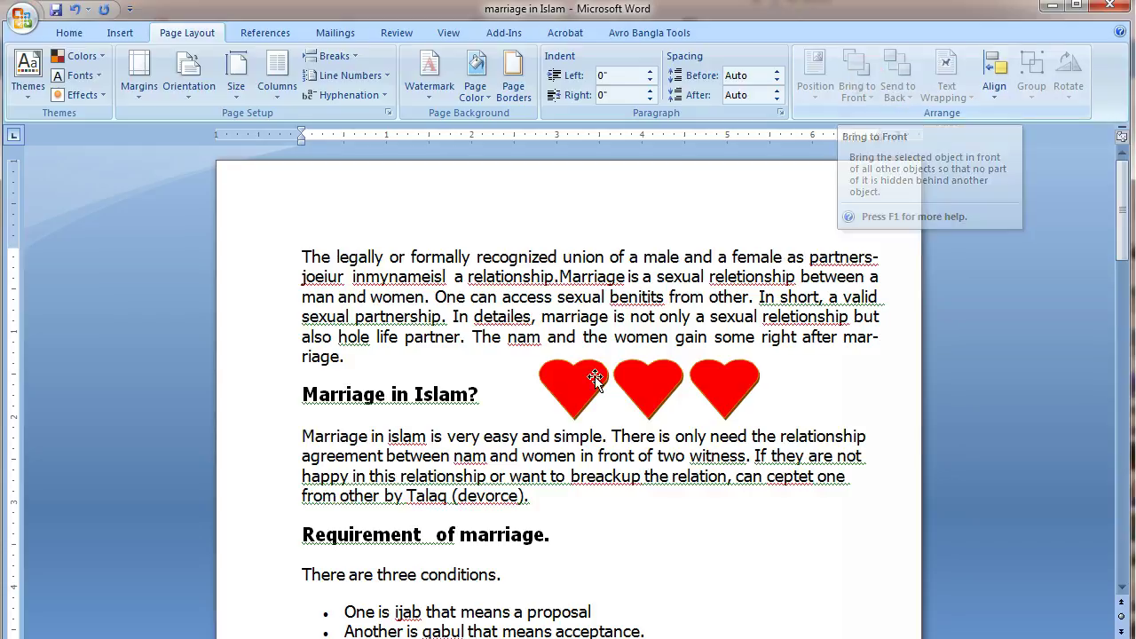
Step: Position the middle heart in the top right corner of the page with text wrapping around it
click(650, 389)
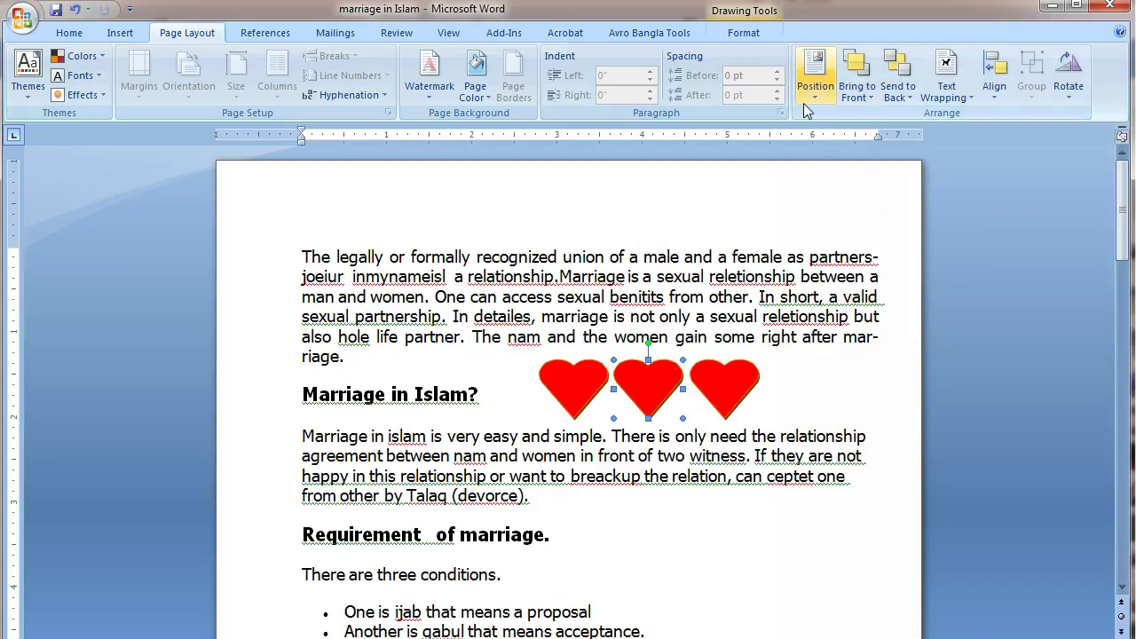
click(646, 383)
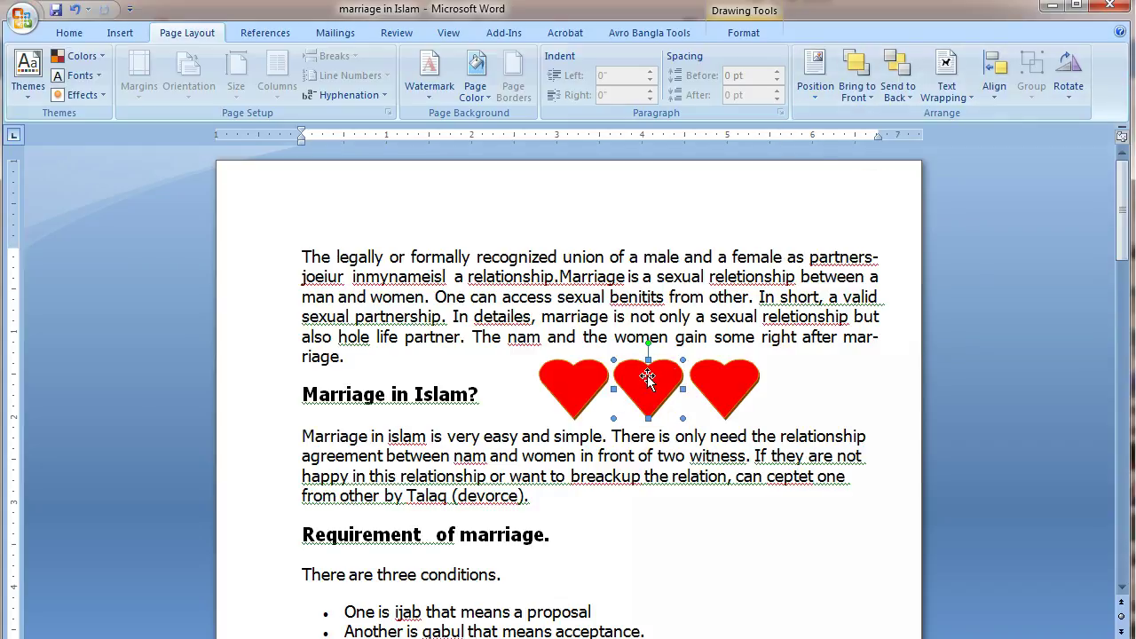
click(648, 379)
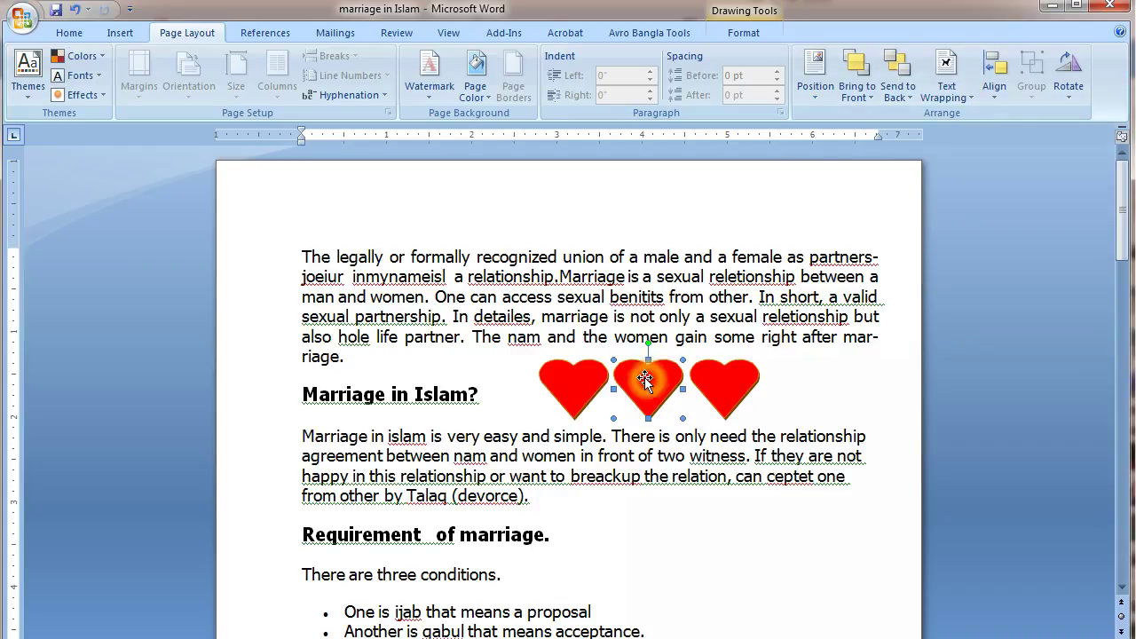
click(816, 90)
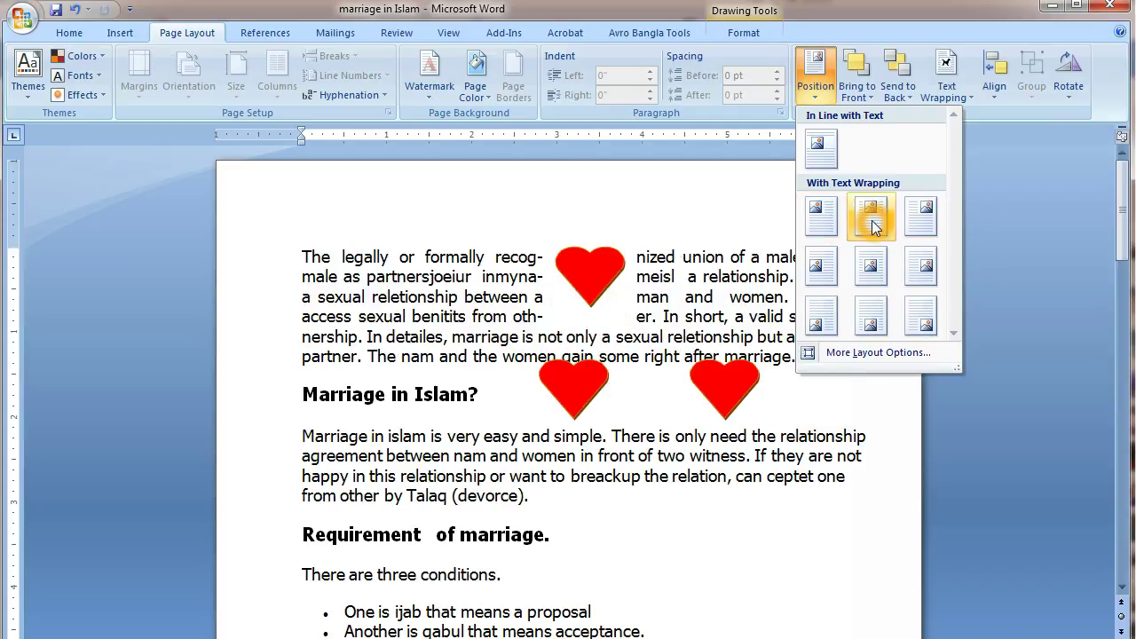
click(921, 216)
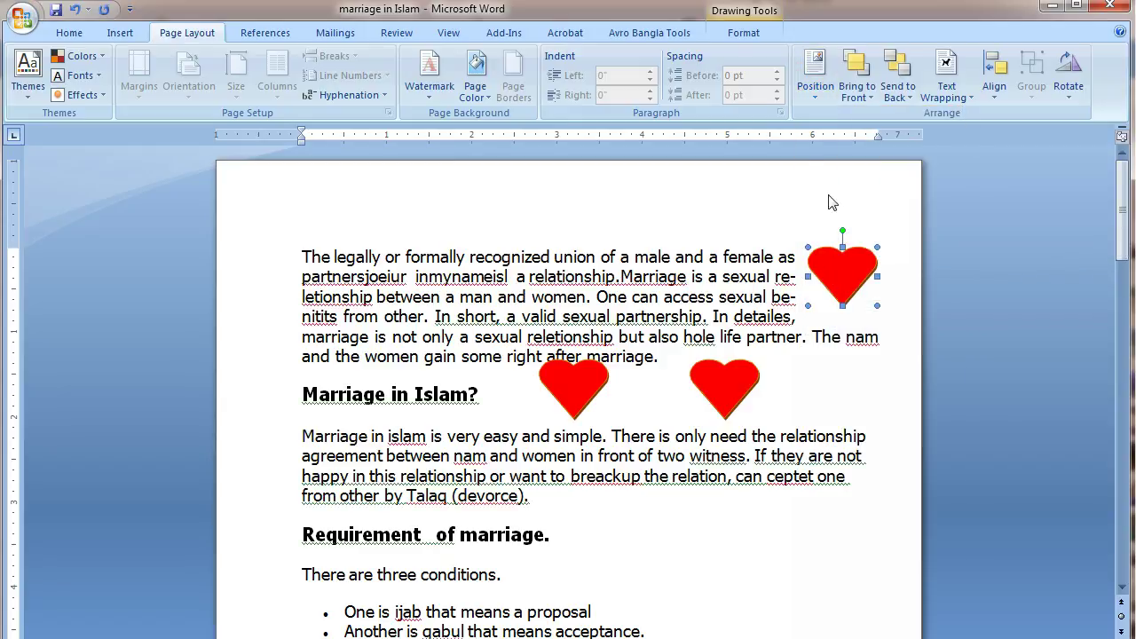
click(815, 84)
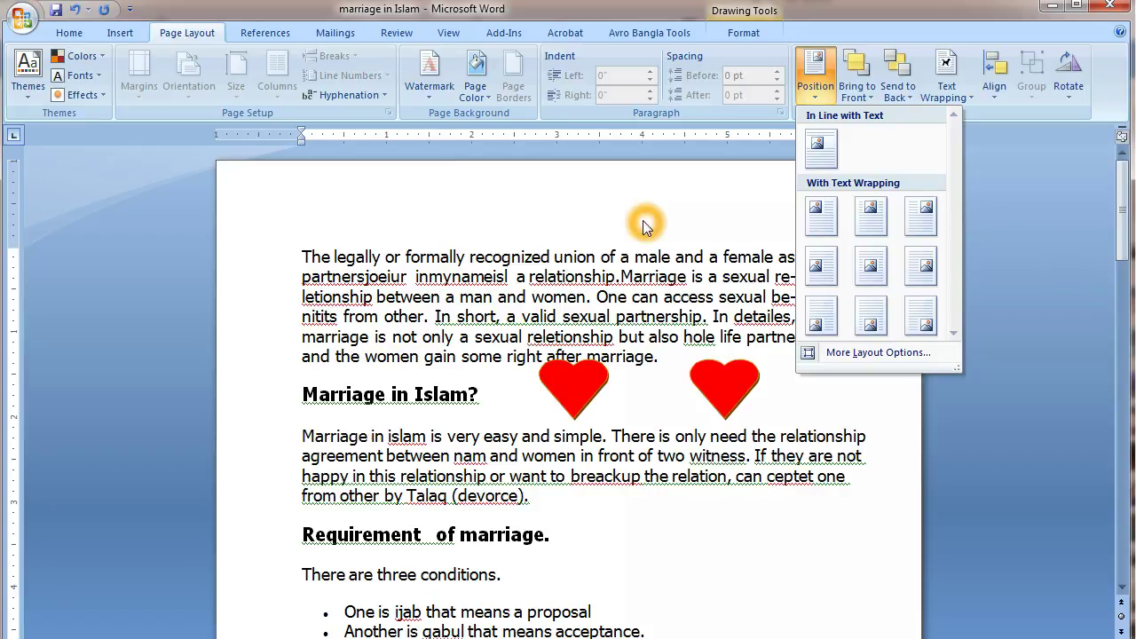
click(921, 214)
Step: Move the heart from the page's top right corner back between the other two, and shift both outer hearts inward to overlap it
drag(839, 270, 645, 382)
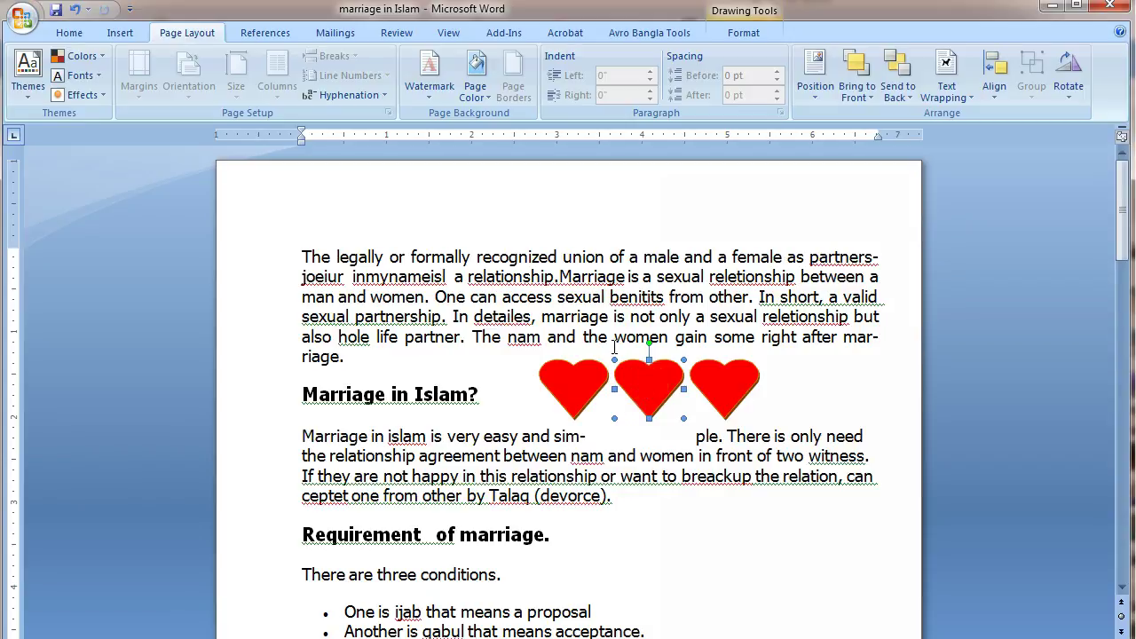
click(576, 395)
drag(585, 386, 608, 392)
click(736, 385)
drag(736, 386, 692, 386)
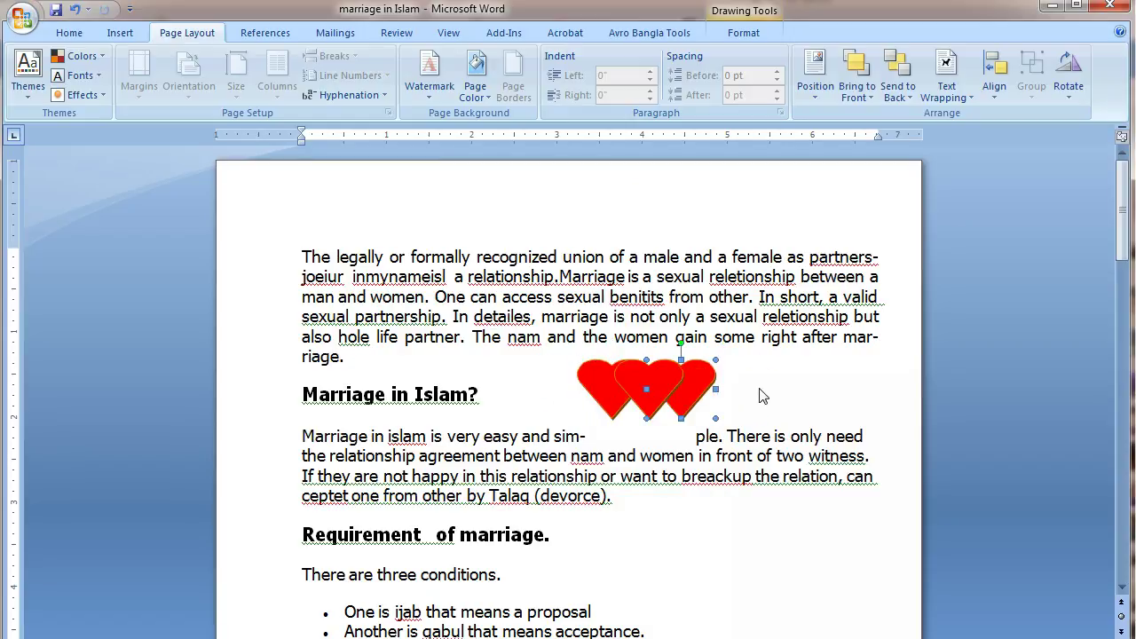
Step: Send the middle heart to the back, behind the two outer hearts
click(590, 389)
click(706, 384)
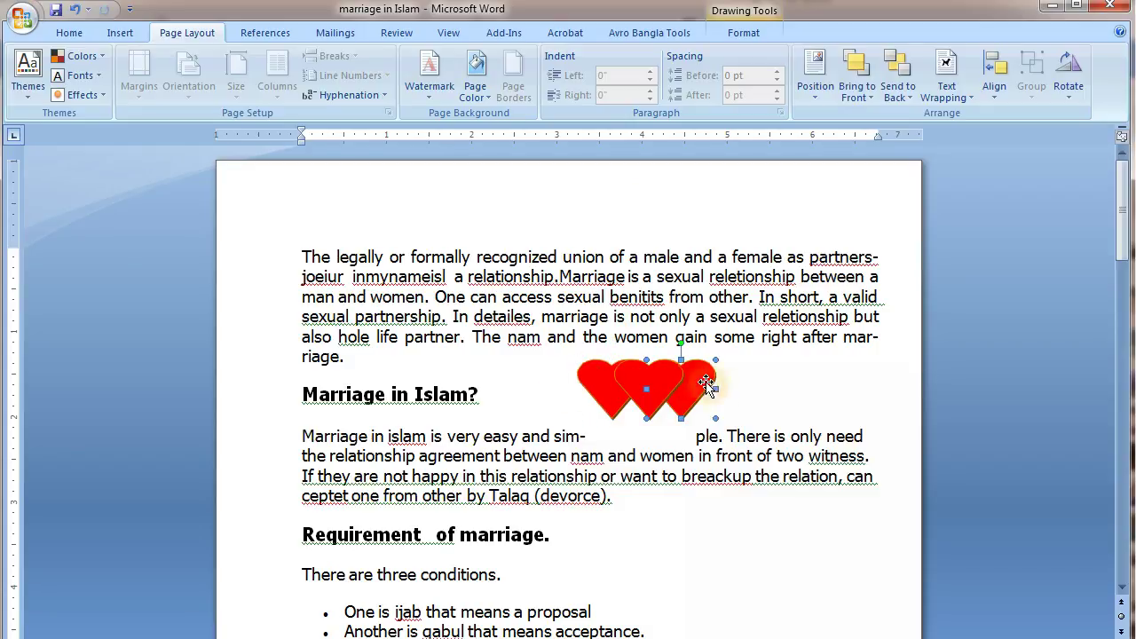
click(656, 382)
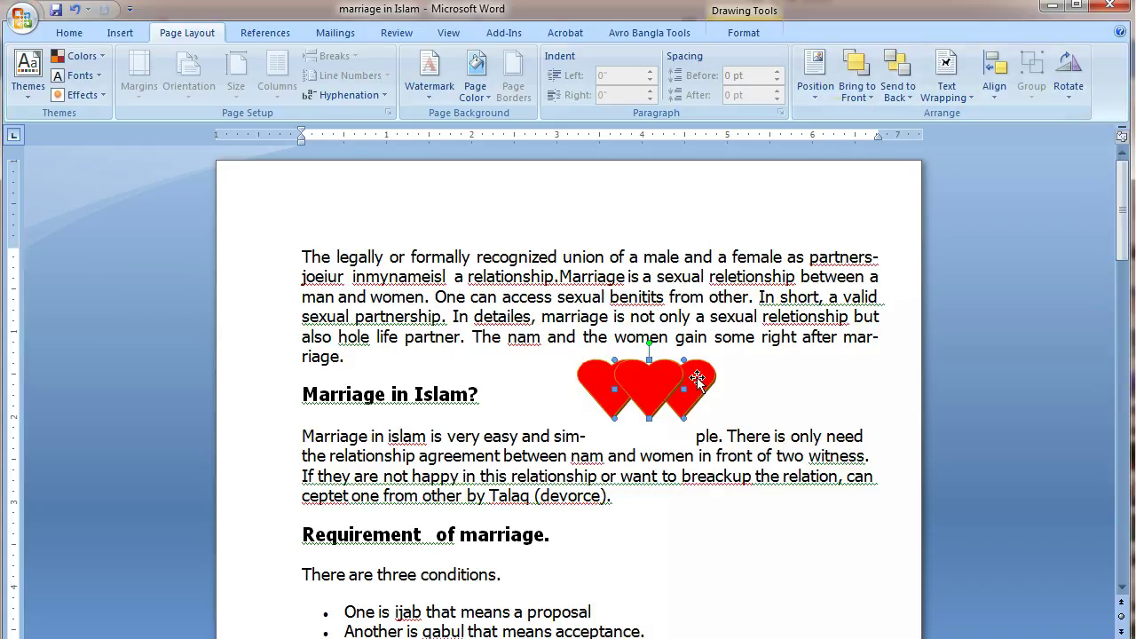
click(888, 113)
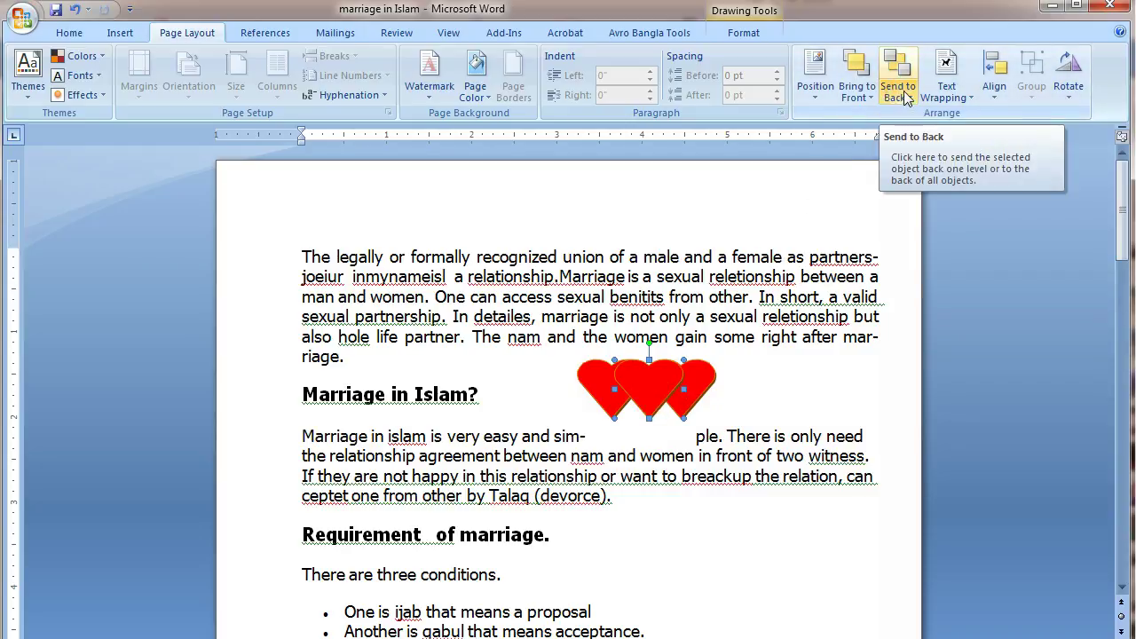
click(906, 82)
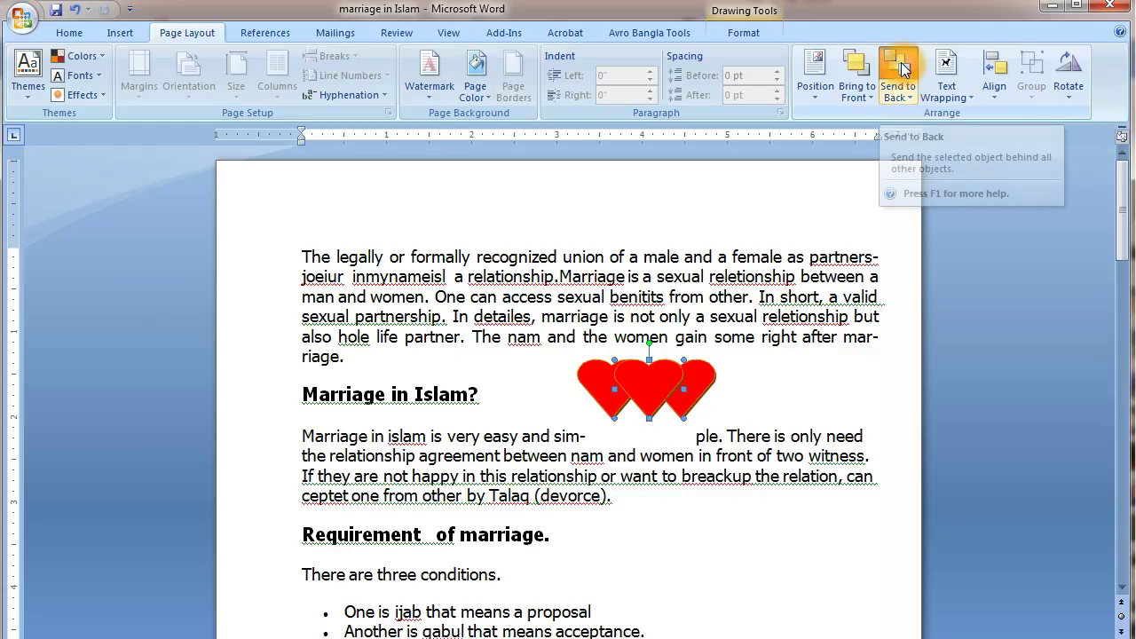
click(651, 406)
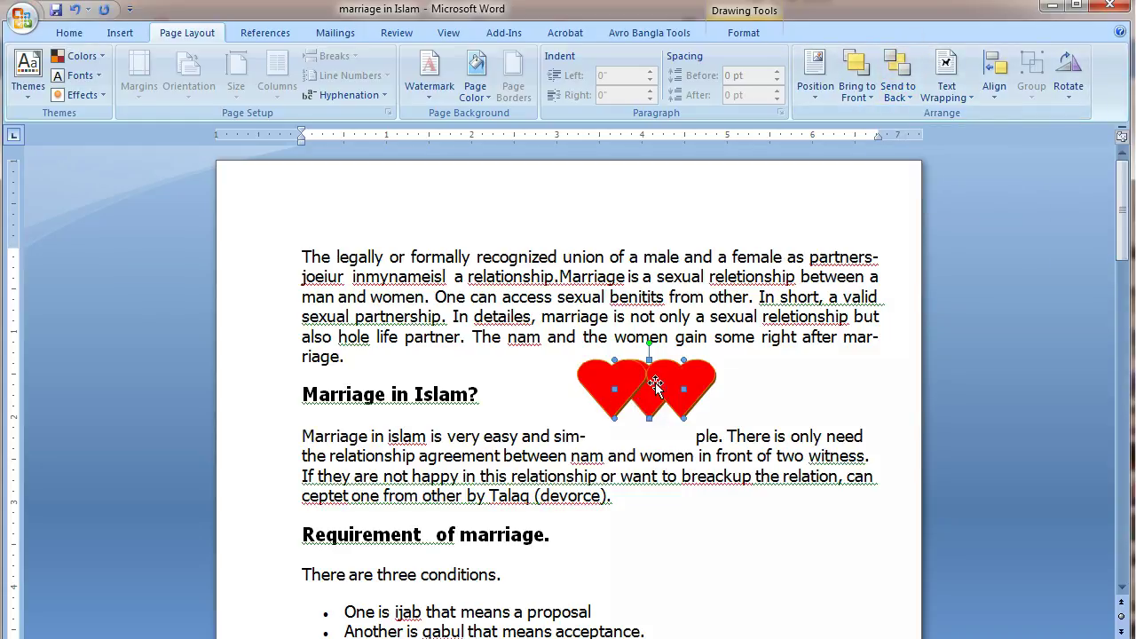
Step: Move the right heart slightly further right so that it overlaps the middle heart less
click(676, 388)
click(645, 386)
click(678, 391)
click(684, 382)
drag(687, 379, 695, 380)
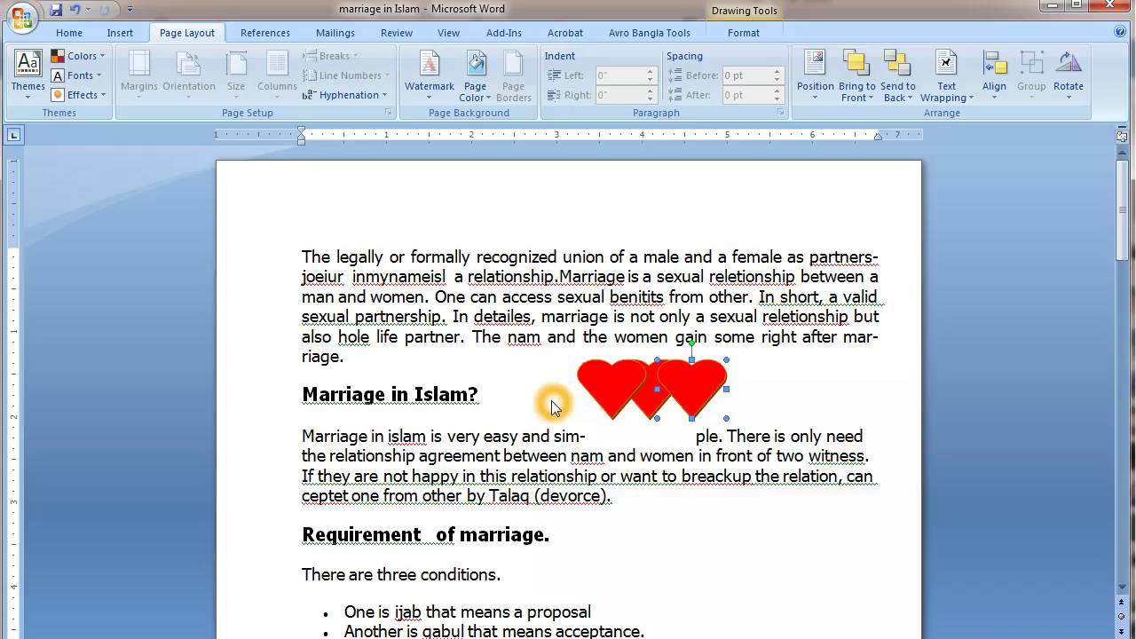
Step: Bring the middle heart to the front of the two outer hearts
click(655, 376)
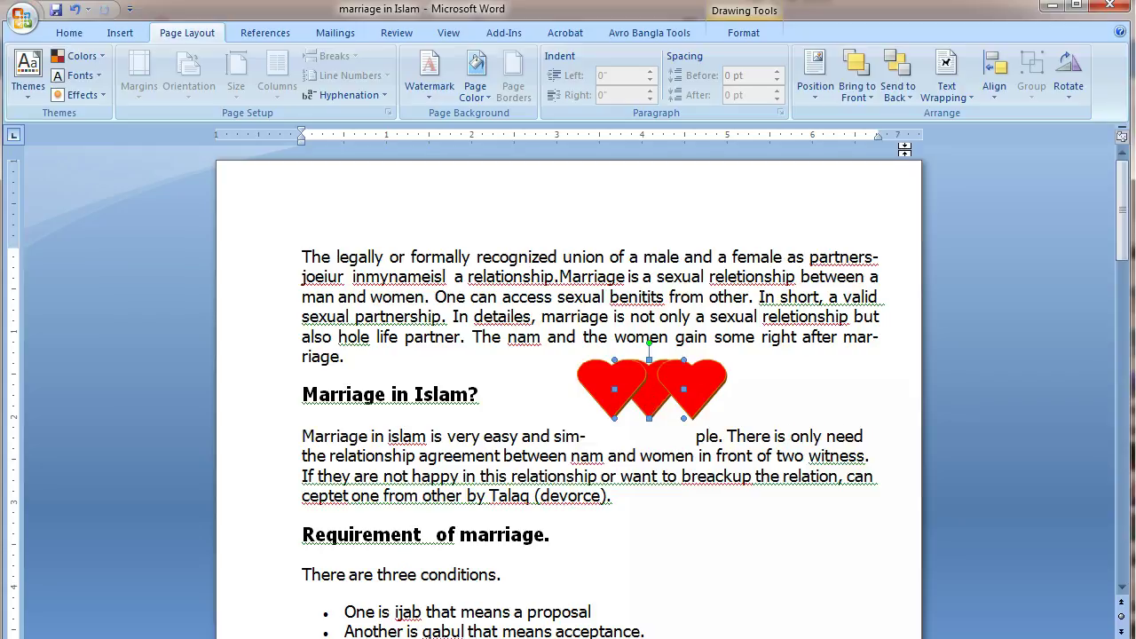
click(854, 71)
click(857, 71)
click(640, 387)
click(643, 382)
Step: Bring the right heart to the front so that it overlaps the middle heart
click(702, 383)
click(619, 388)
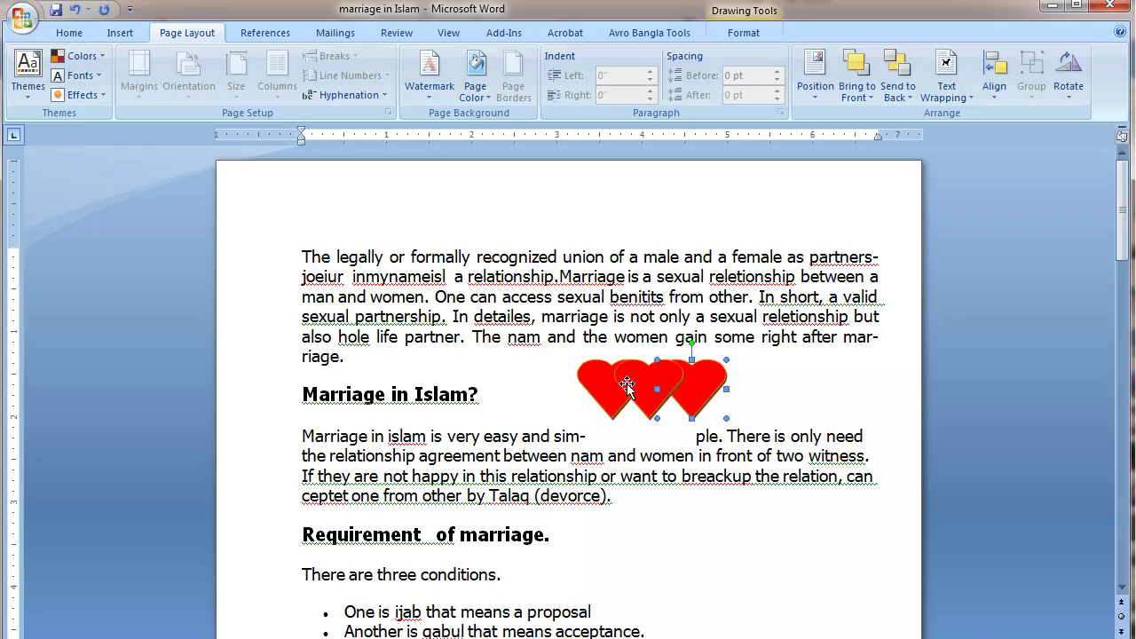
click(655, 383)
click(858, 80)
click(801, 396)
click(590, 385)
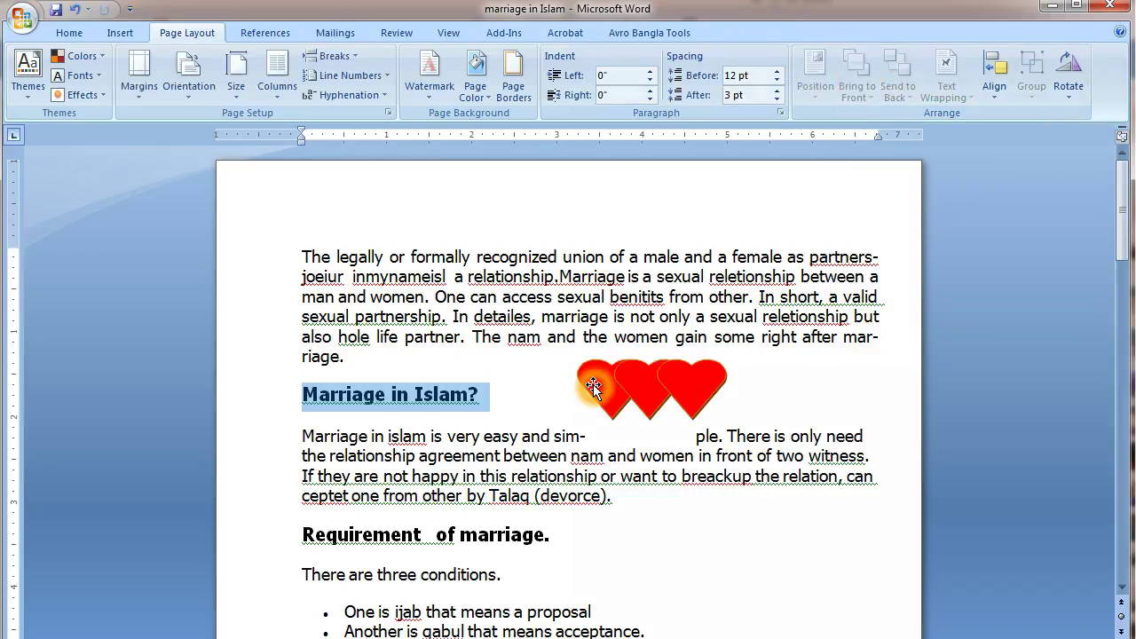
click(701, 381)
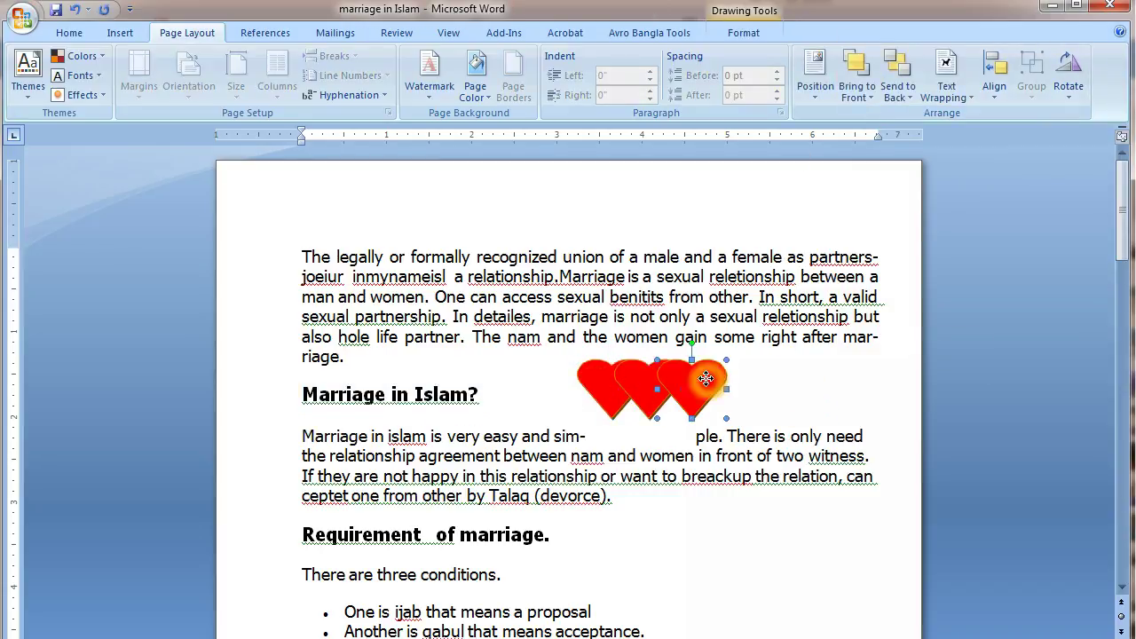
click(788, 396)
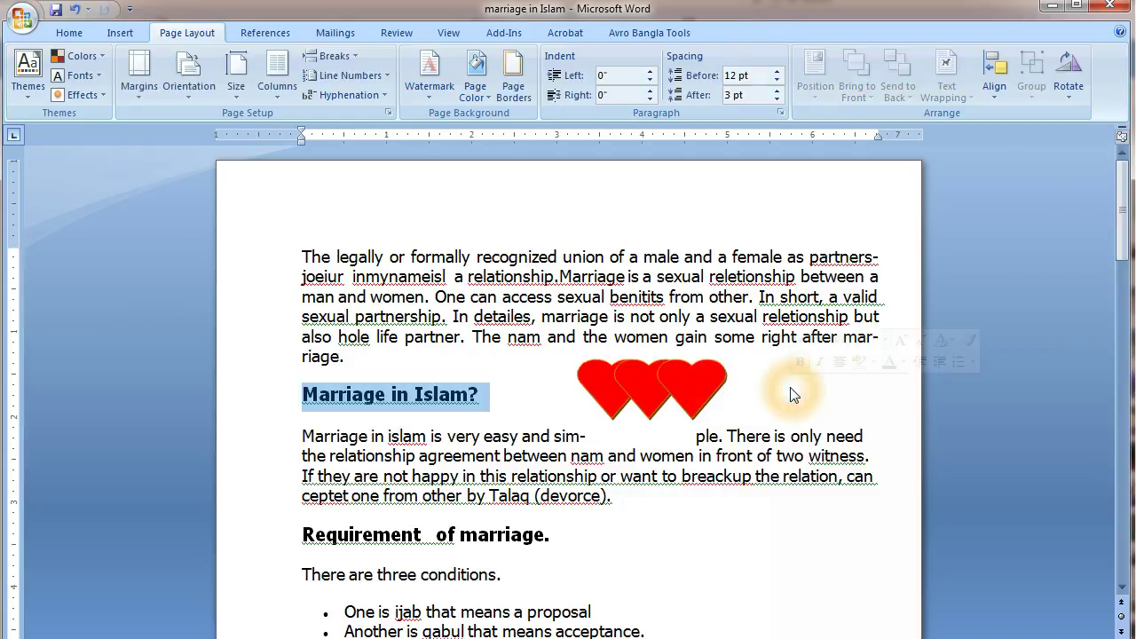
click(585, 415)
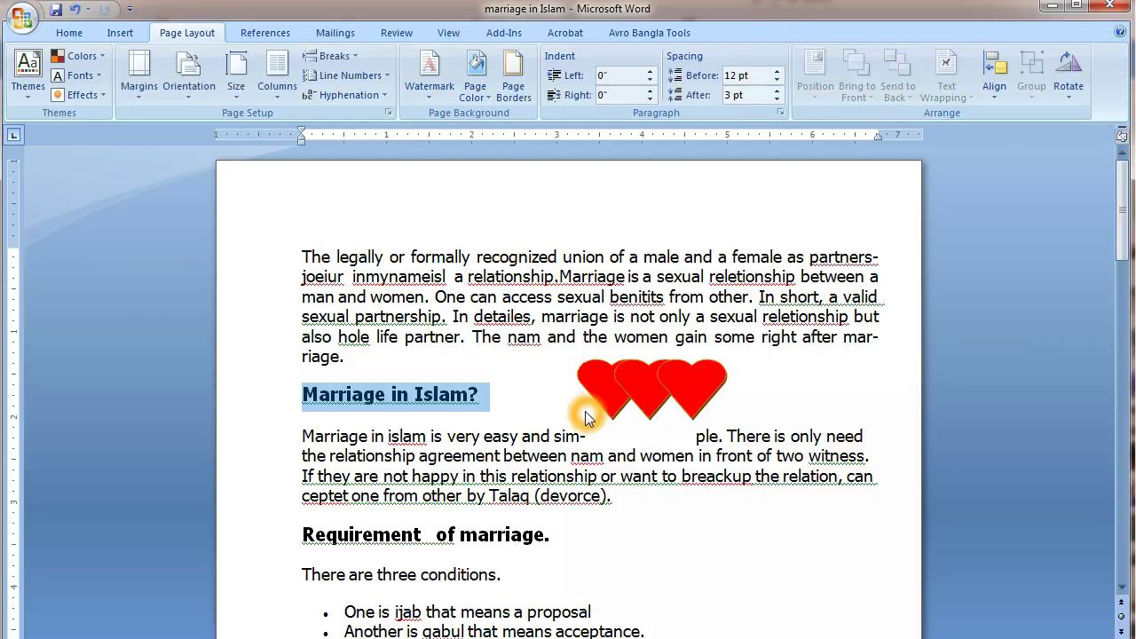
click(649, 391)
click(684, 346)
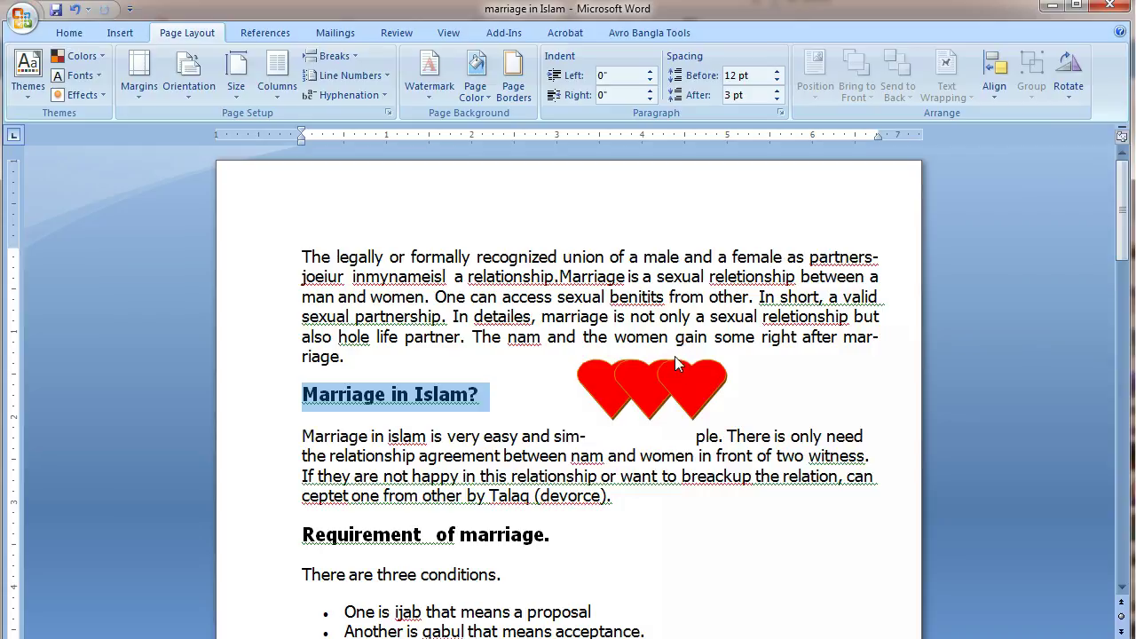
Step: Review the text wrapping and alignment options available for the right heart, leaving its settings as they are
click(680, 386)
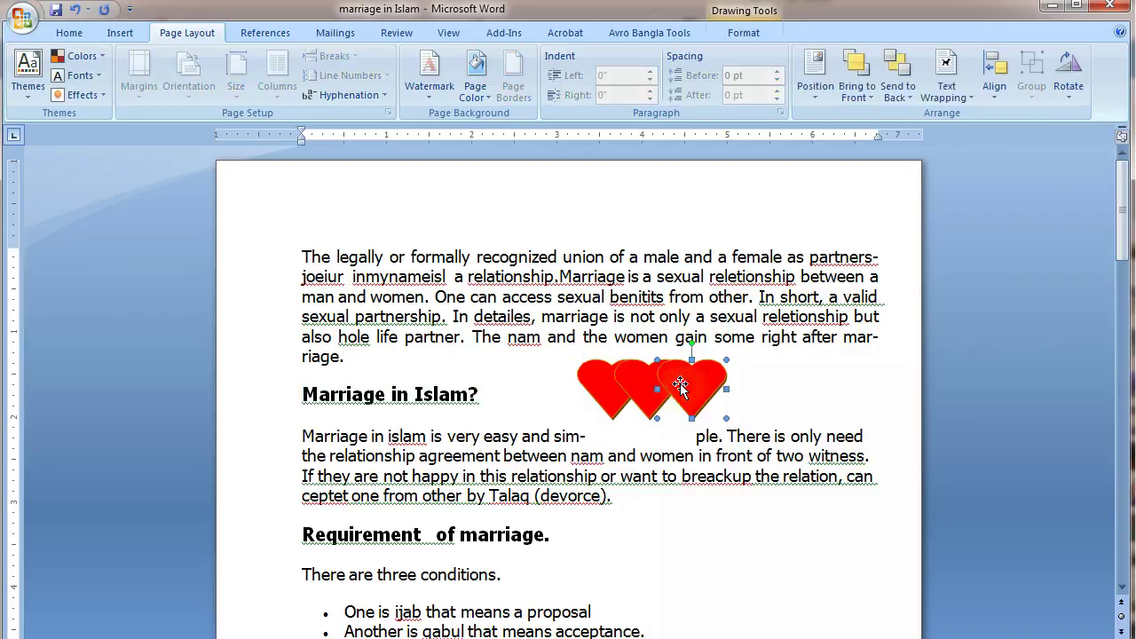
click(948, 98)
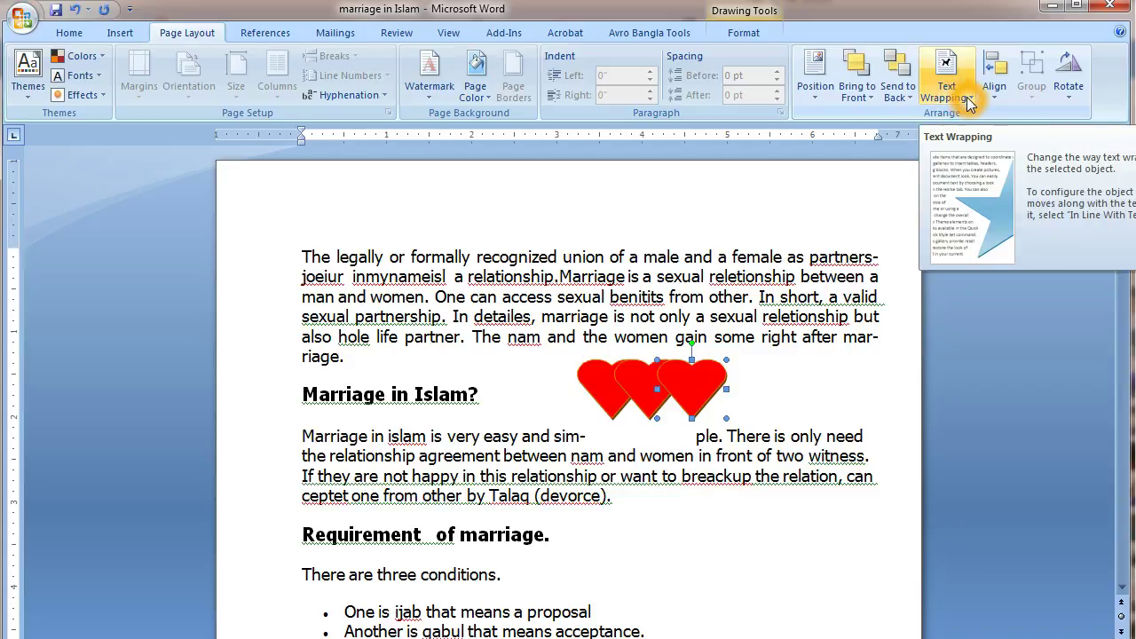
click(968, 99)
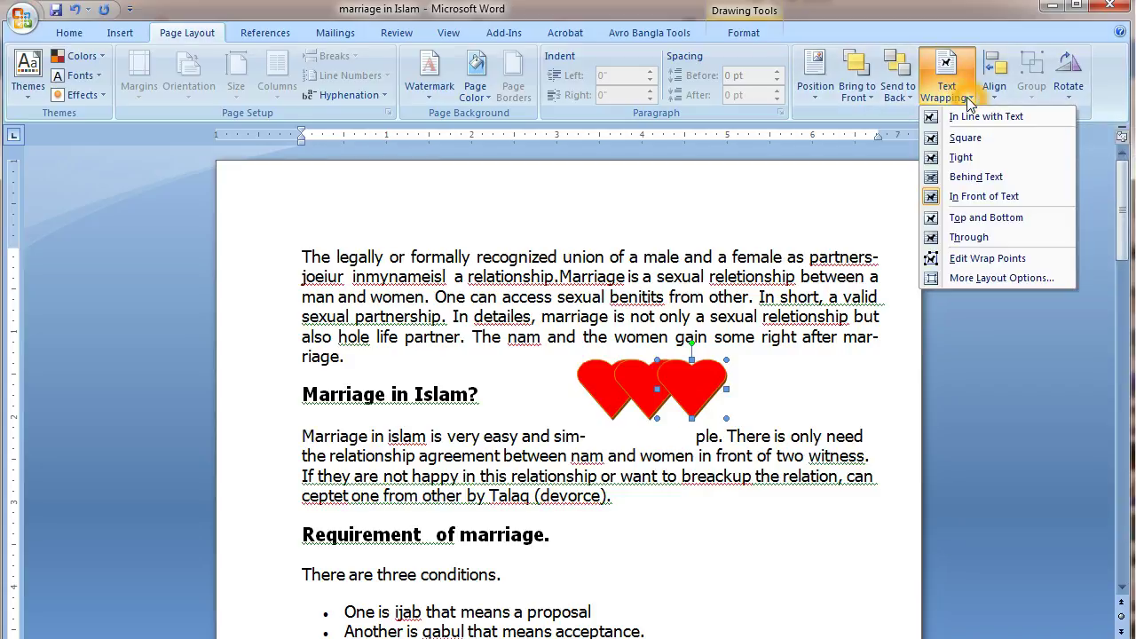
click(969, 158)
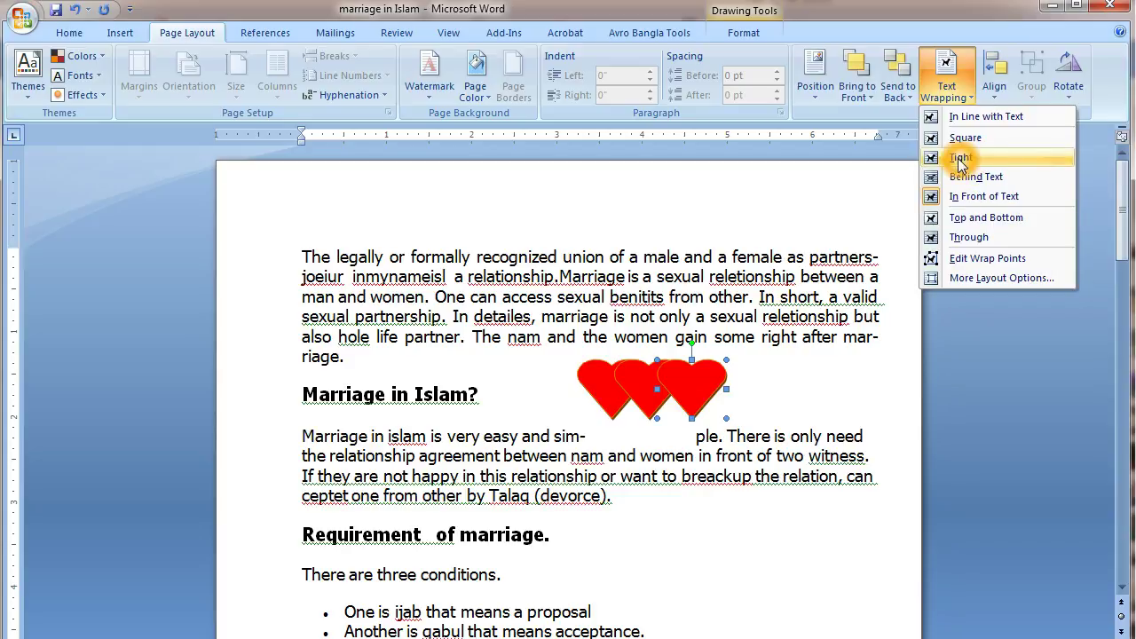
click(689, 391)
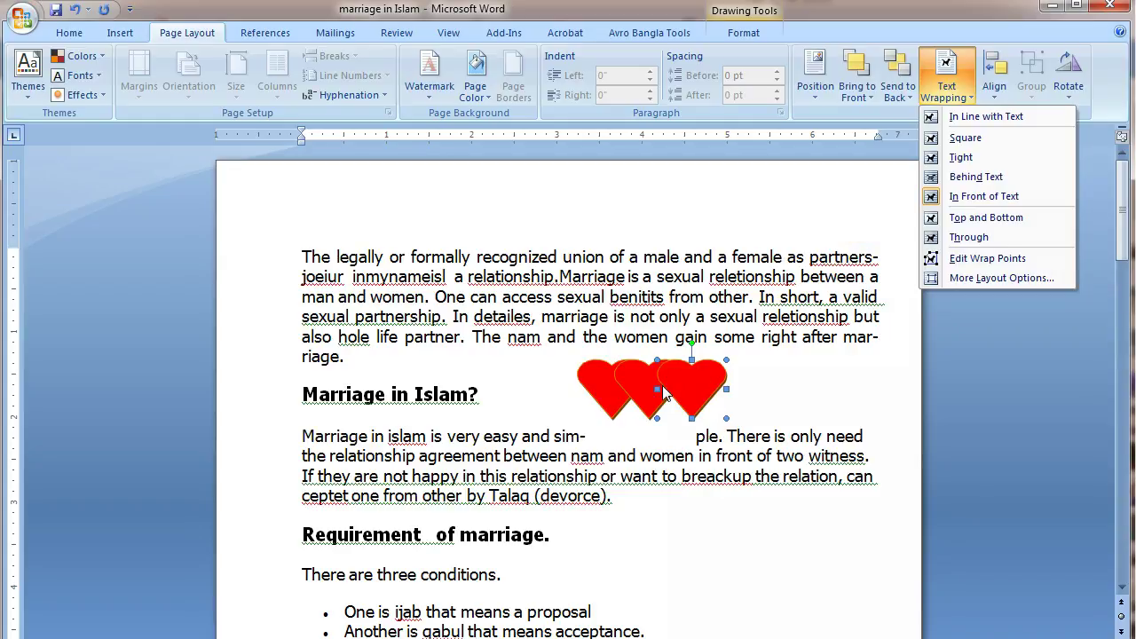
click(770, 393)
click(770, 392)
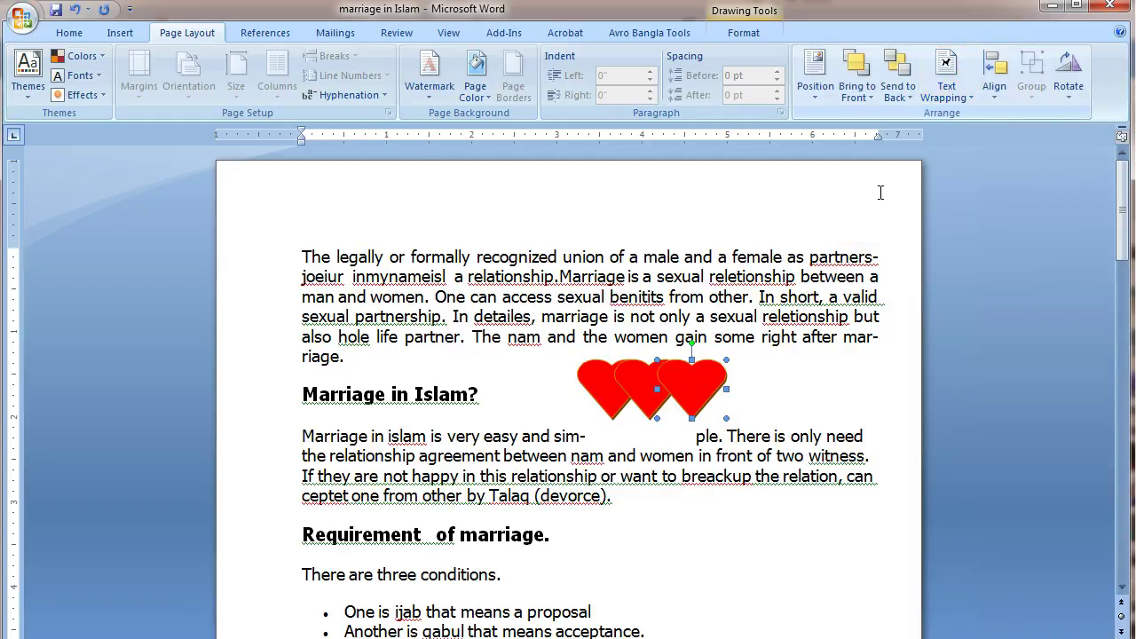
click(996, 89)
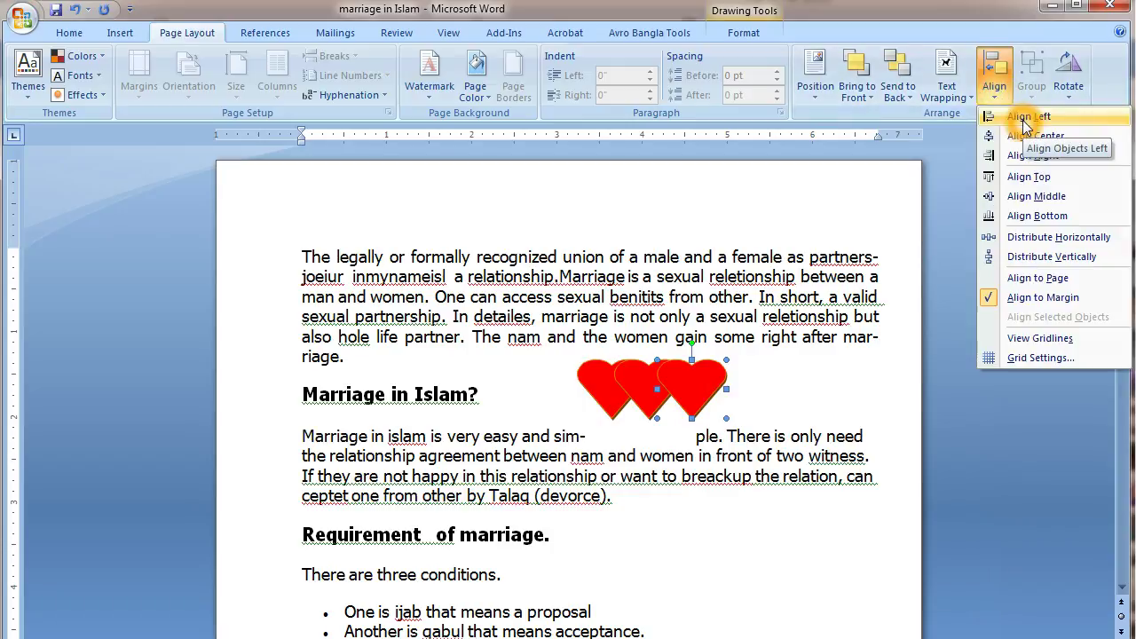
click(686, 390)
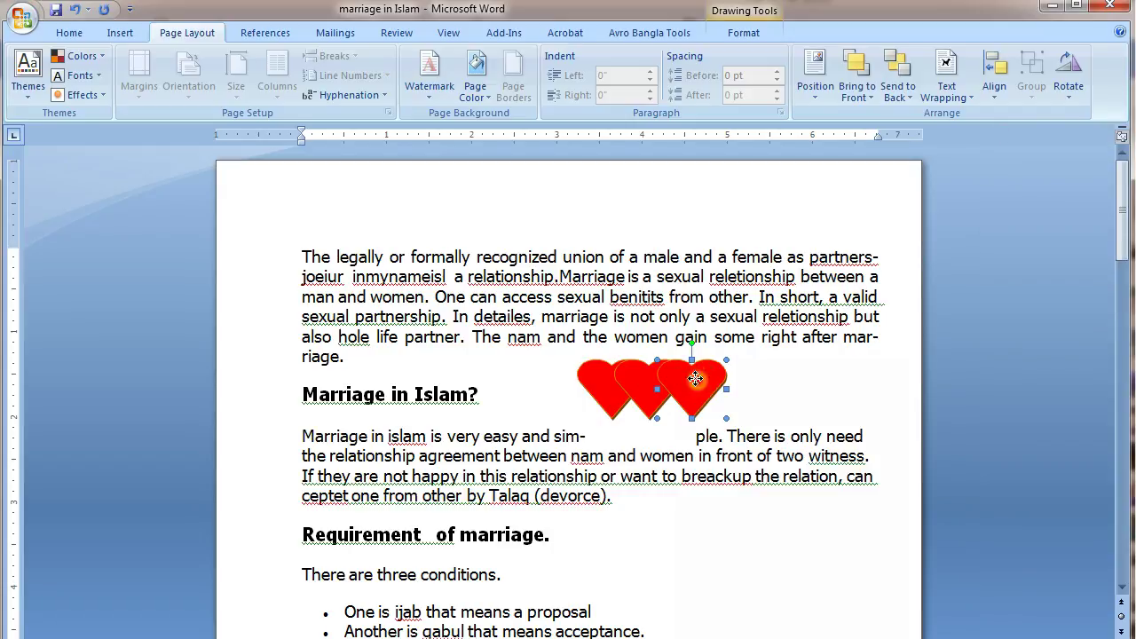
Step: Select all three overlapping hearts and group them into a single object
click(626, 382)
click(610, 382)
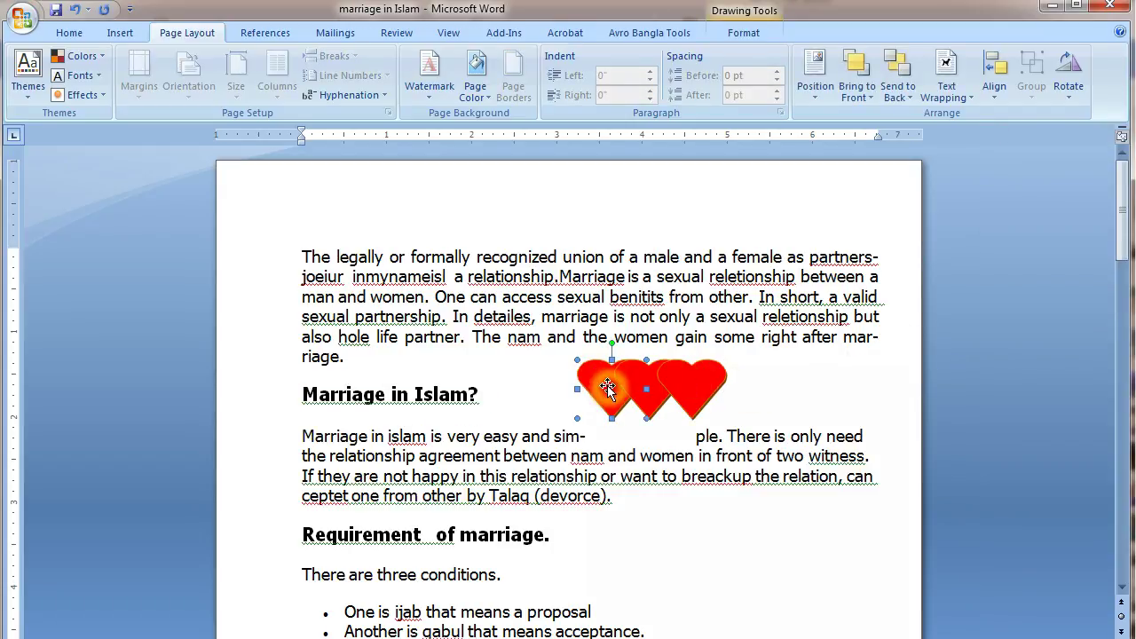
shift+click(645, 383)
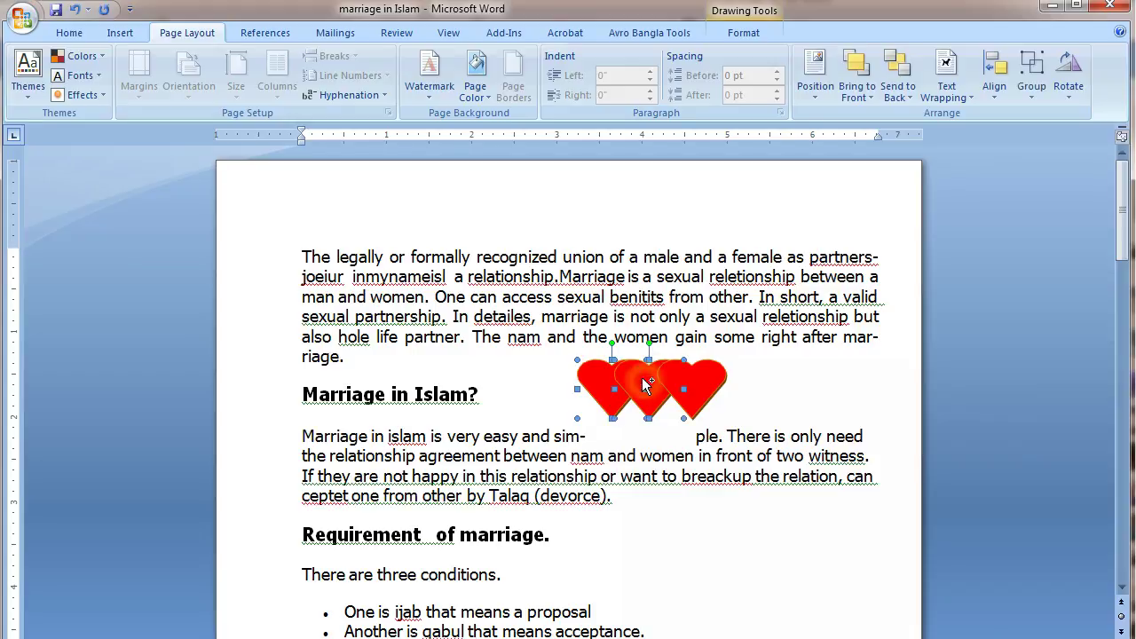
shift+click(706, 386)
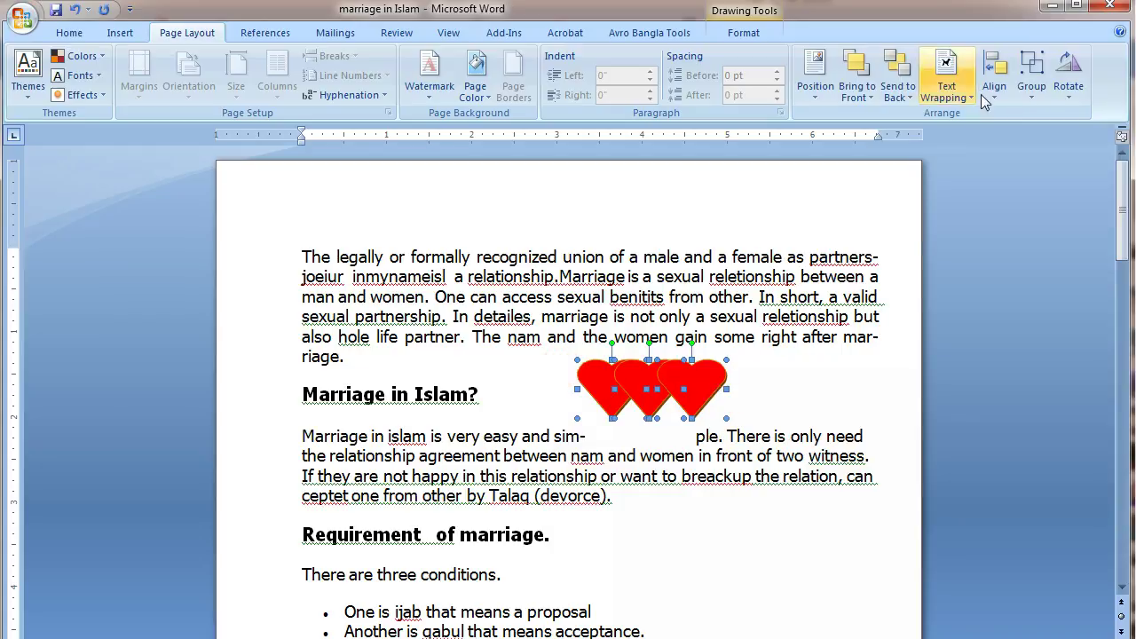
click(1031, 87)
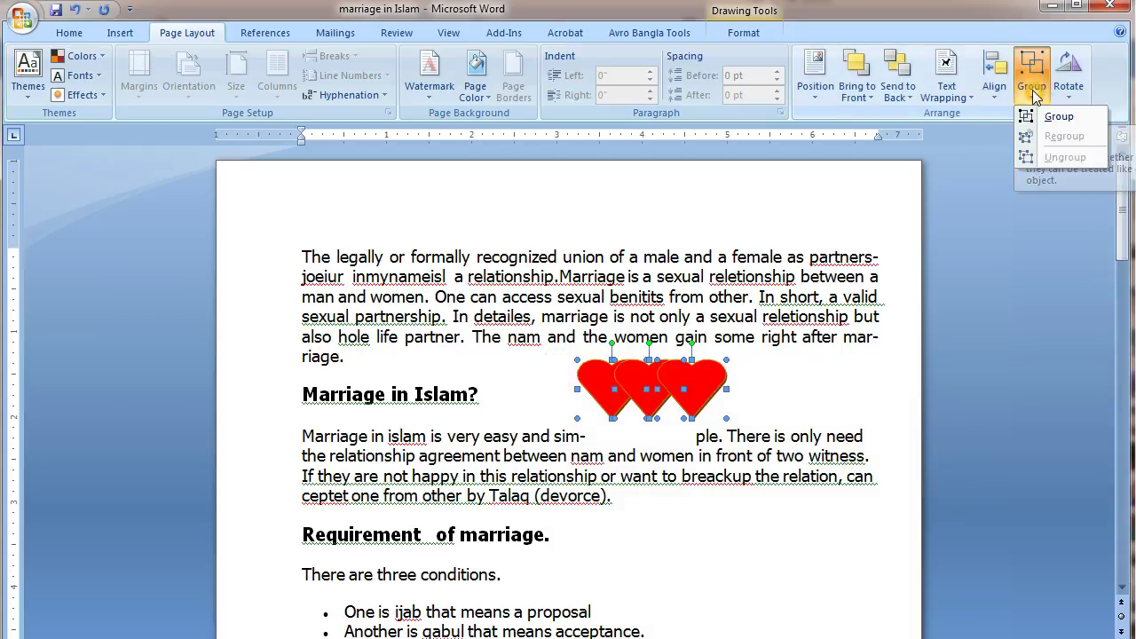
click(1064, 123)
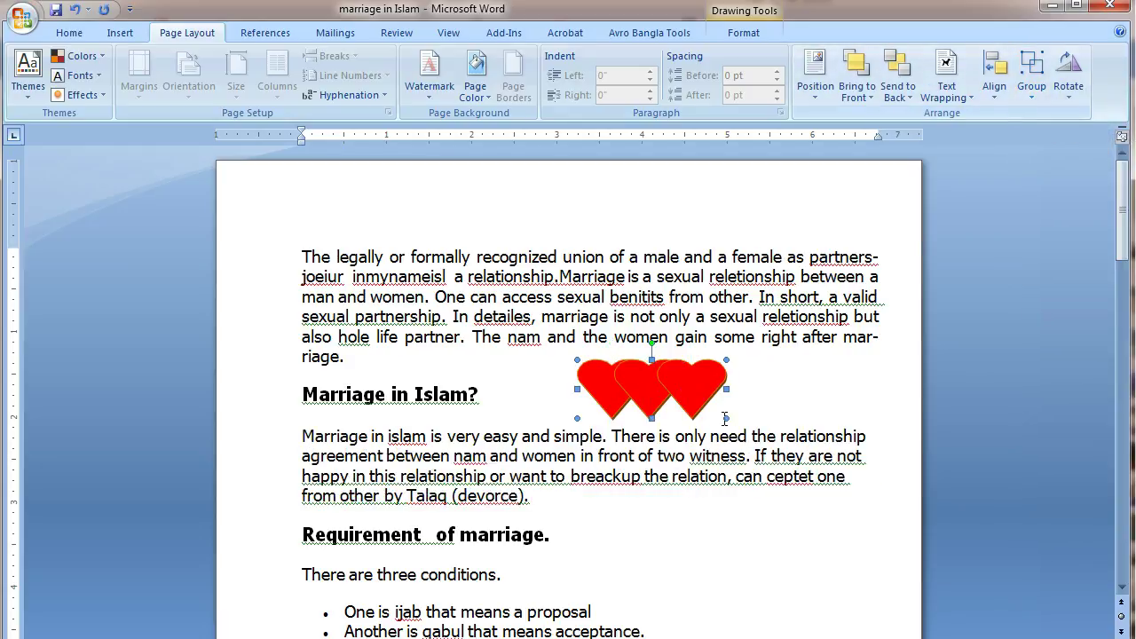
click(775, 388)
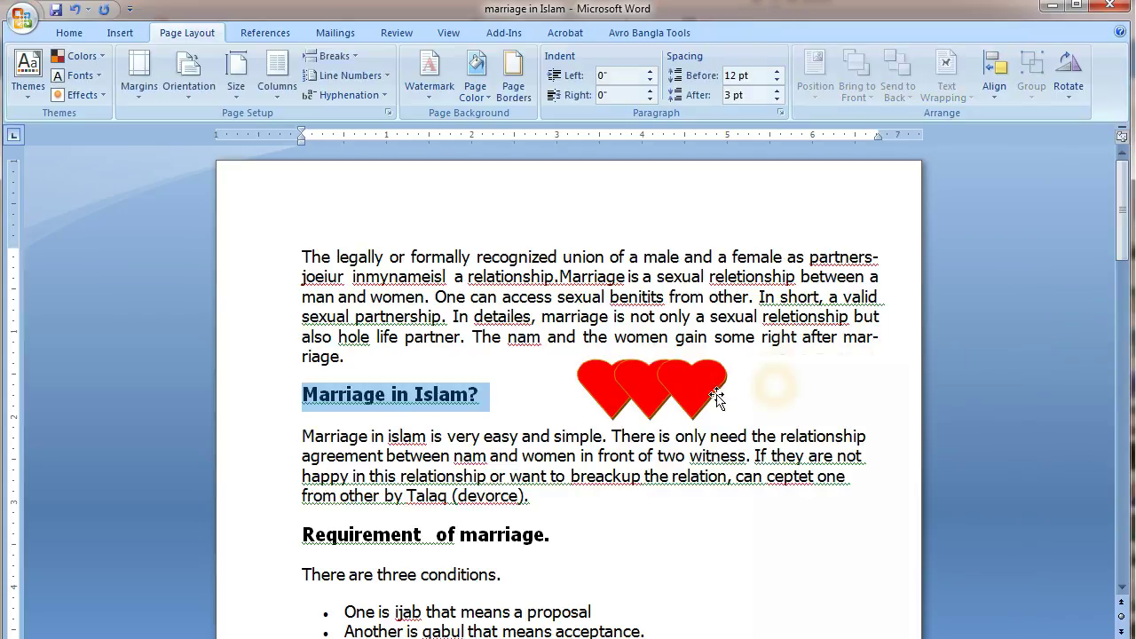
Step: Move the grouped hearts slightly up as one object and select each heart inside the group individually
click(767, 391)
click(658, 391)
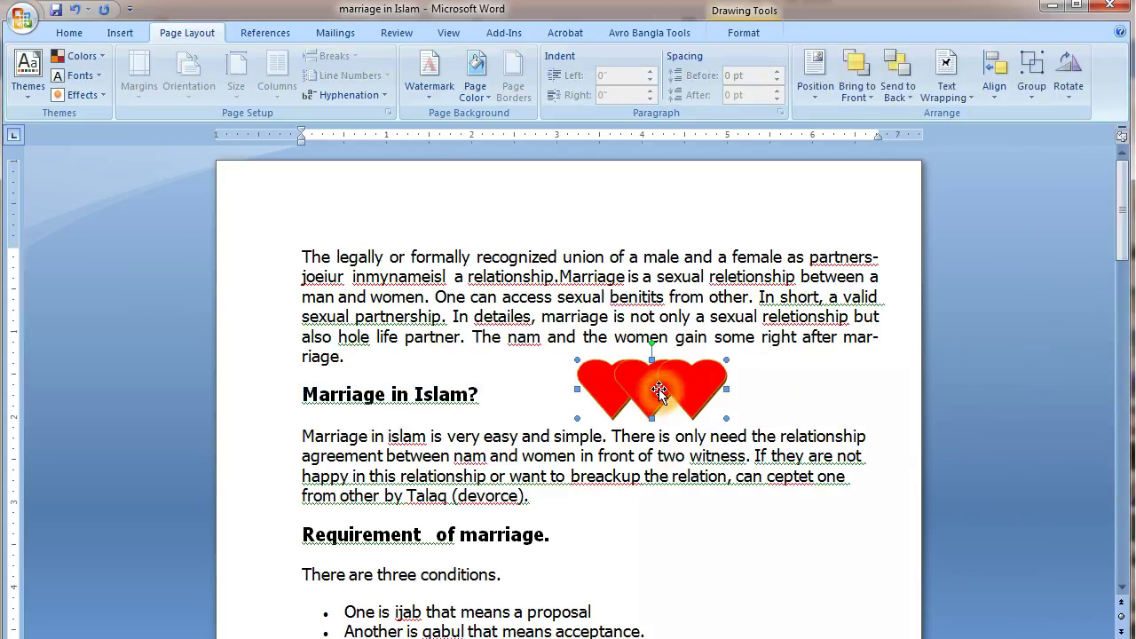
mouse_move(659, 390)
mouse_down()
mouse_move(568, 322)
mouse_move(648, 395)
mouse_move(668, 396)
mouse_move(679, 612)
mouse_move(692, 544)
mouse_move(682, 384)
mouse_move(642, 305)
mouse_move(681, 380)
mouse_move(671, 378)
mouse_up()
click(685, 376)
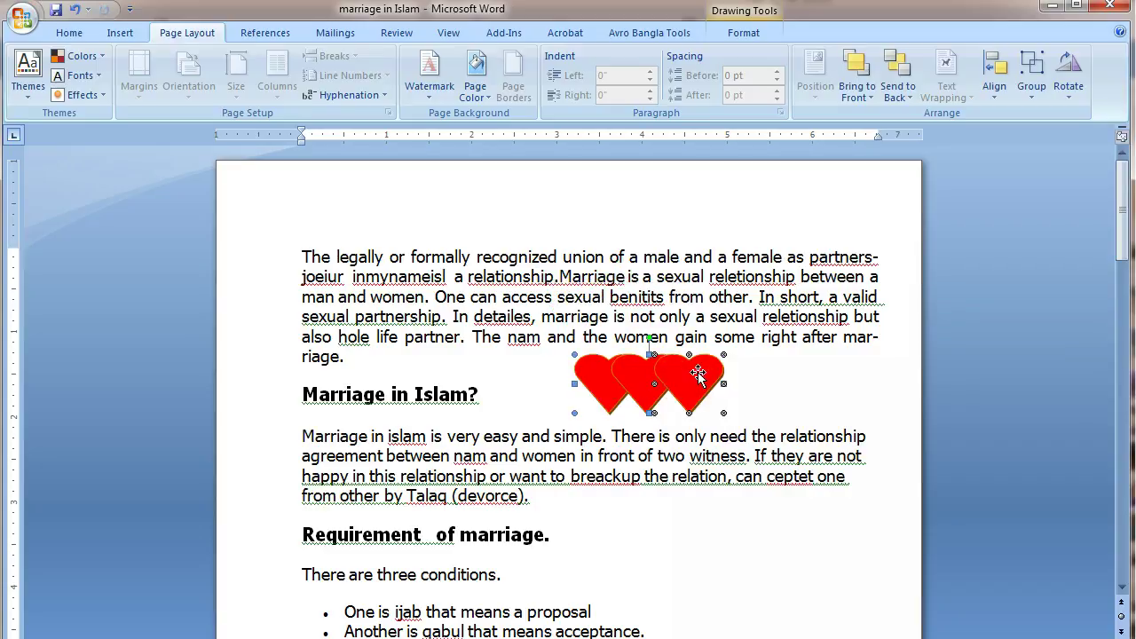
click(608, 382)
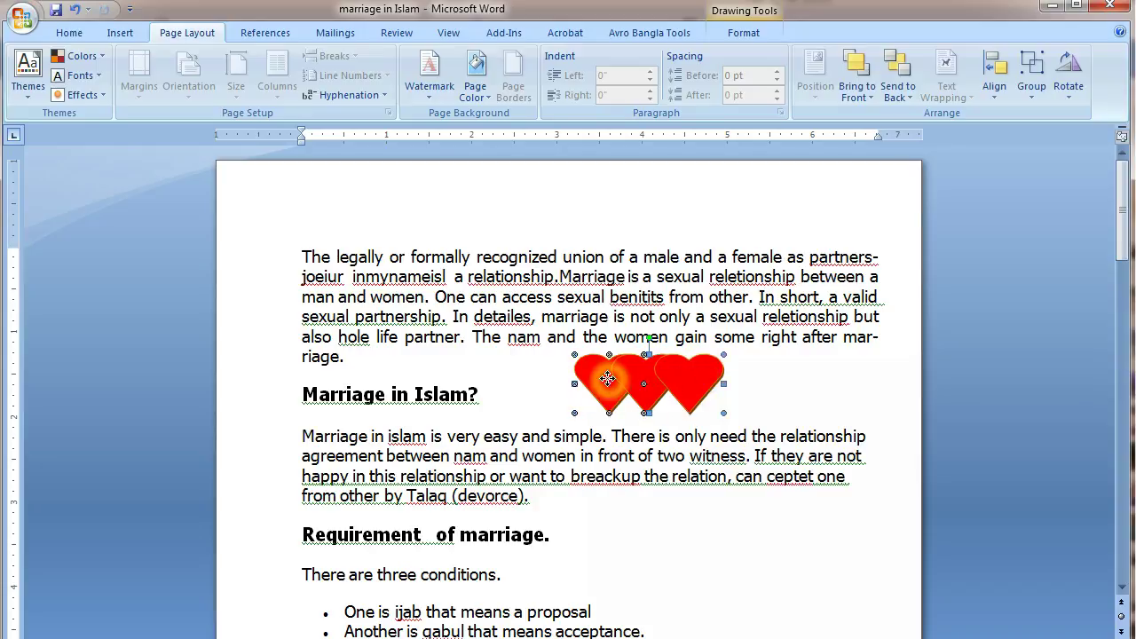
click(605, 379)
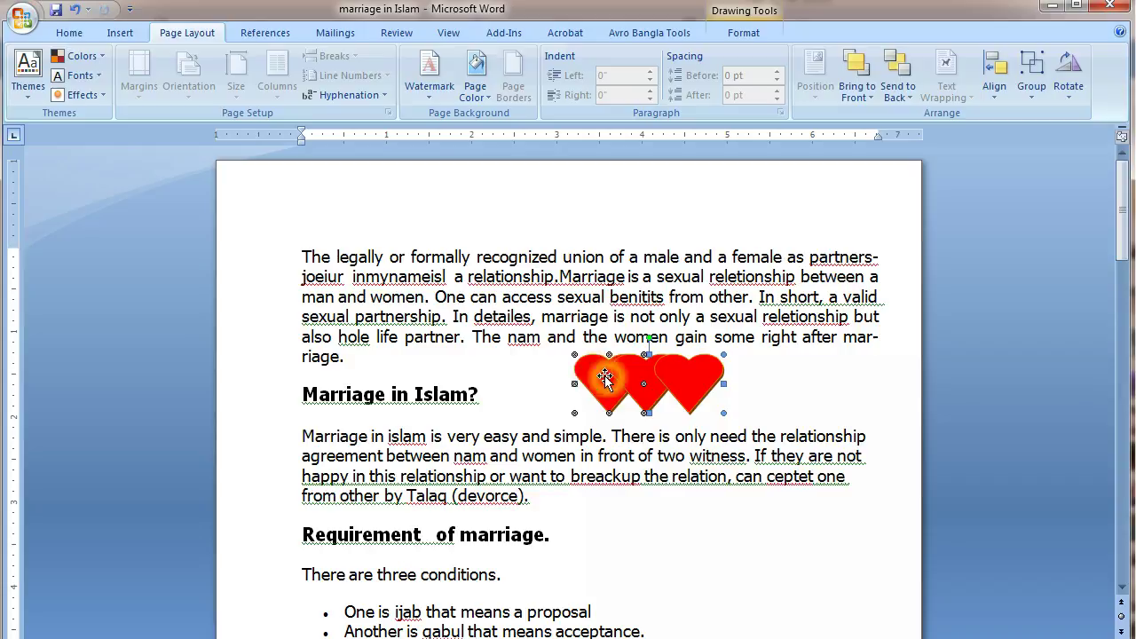
click(646, 377)
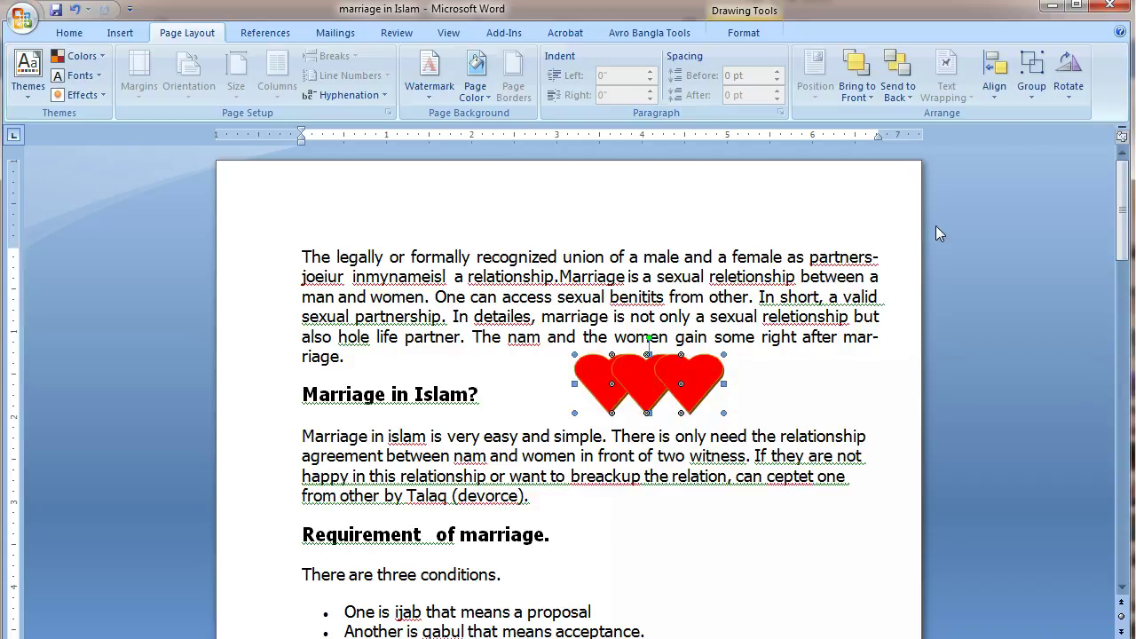
Step: Ungroup the three hearts and clear the selection
click(1030, 87)
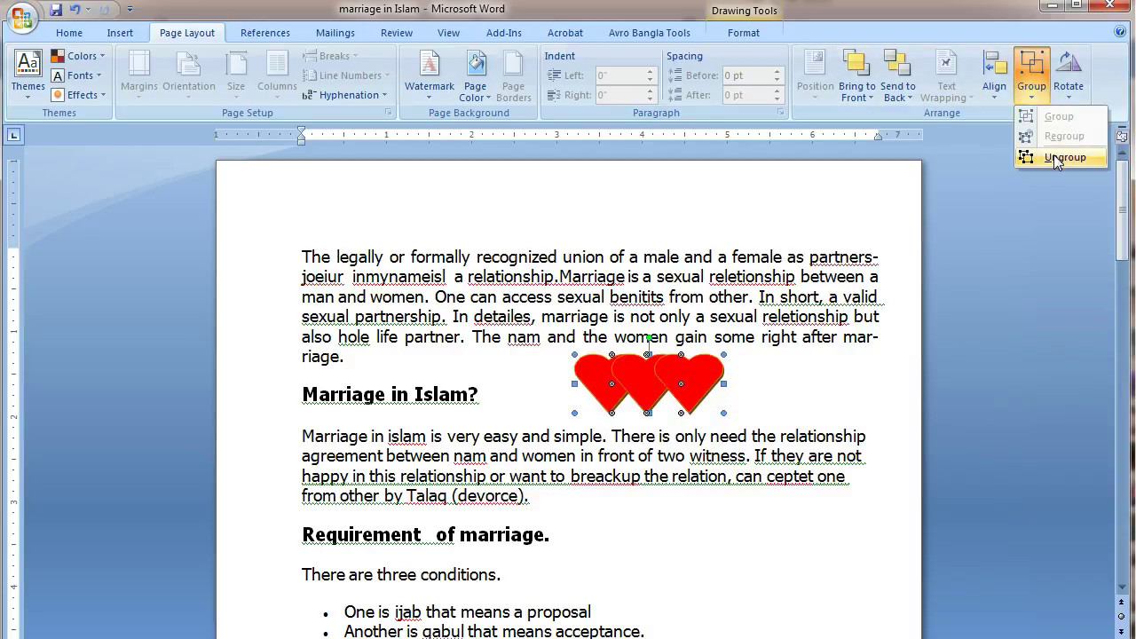
click(1055, 157)
click(782, 366)
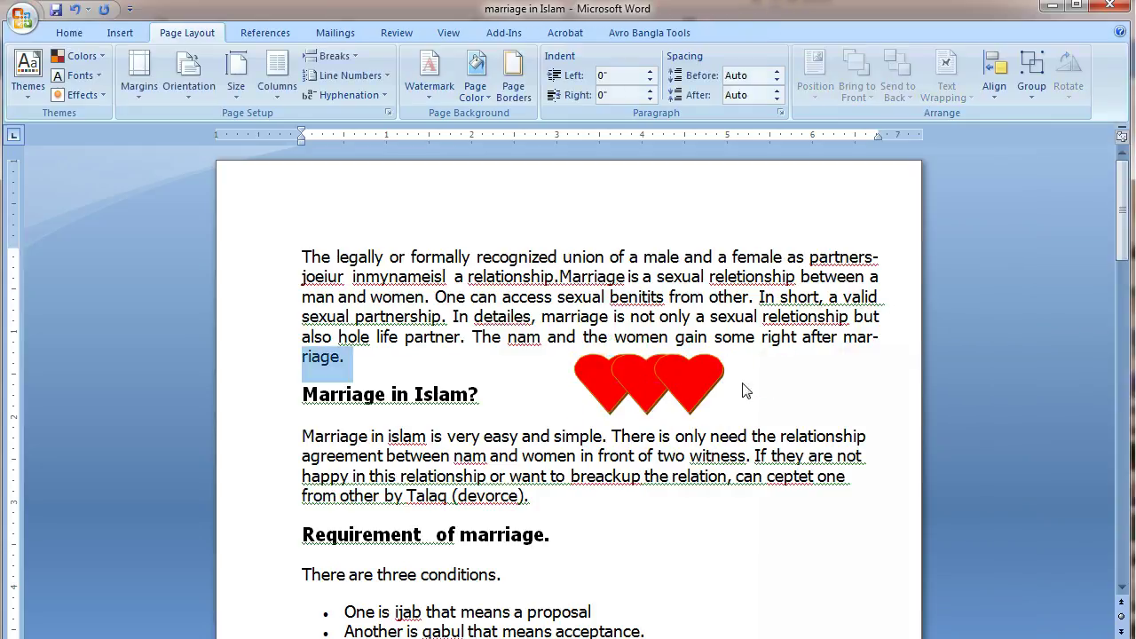
Step: Move the right heart slightly to the left on its own, undoing the first attempt
click(697, 380)
mouse_move(697, 380)
mouse_down()
mouse_move(757, 311)
mouse_move(698, 387)
mouse_up()
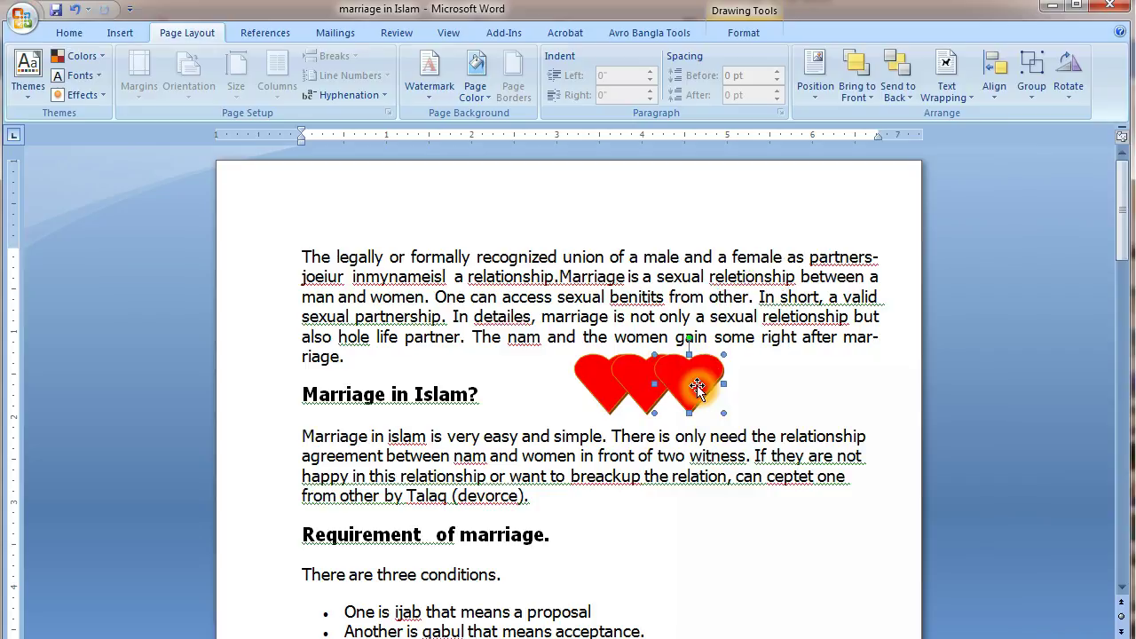
key(ctrl+z)
drag(693, 385, 695, 383)
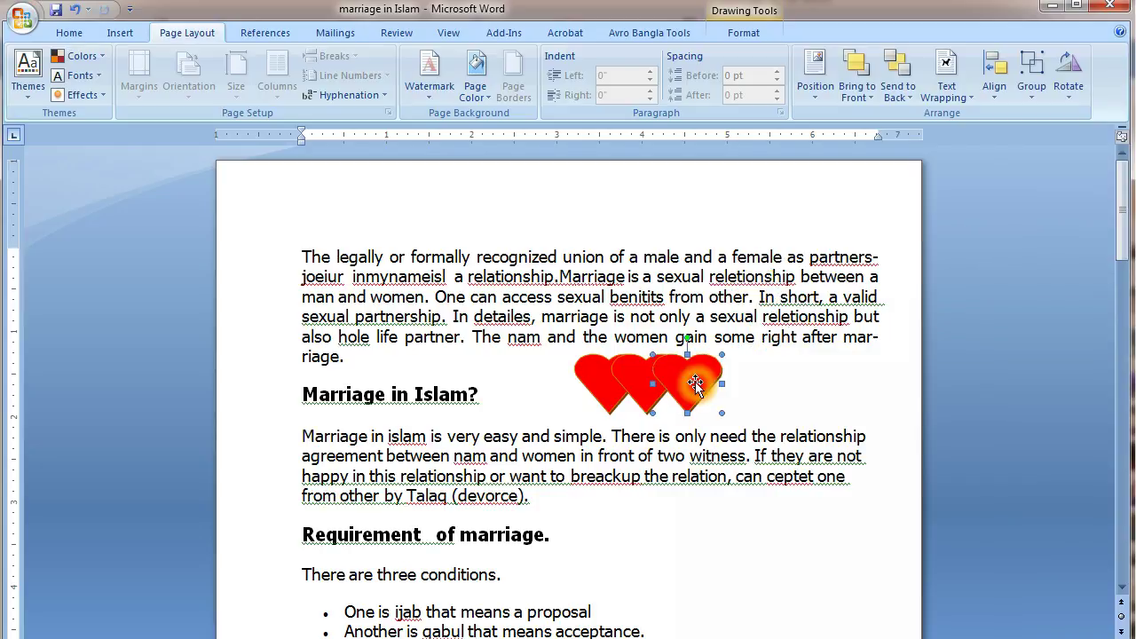
Step: Add the middle and left hearts to the selection and group all three hearts again
shift+click(633, 377)
shift+click(601, 374)
click(1033, 92)
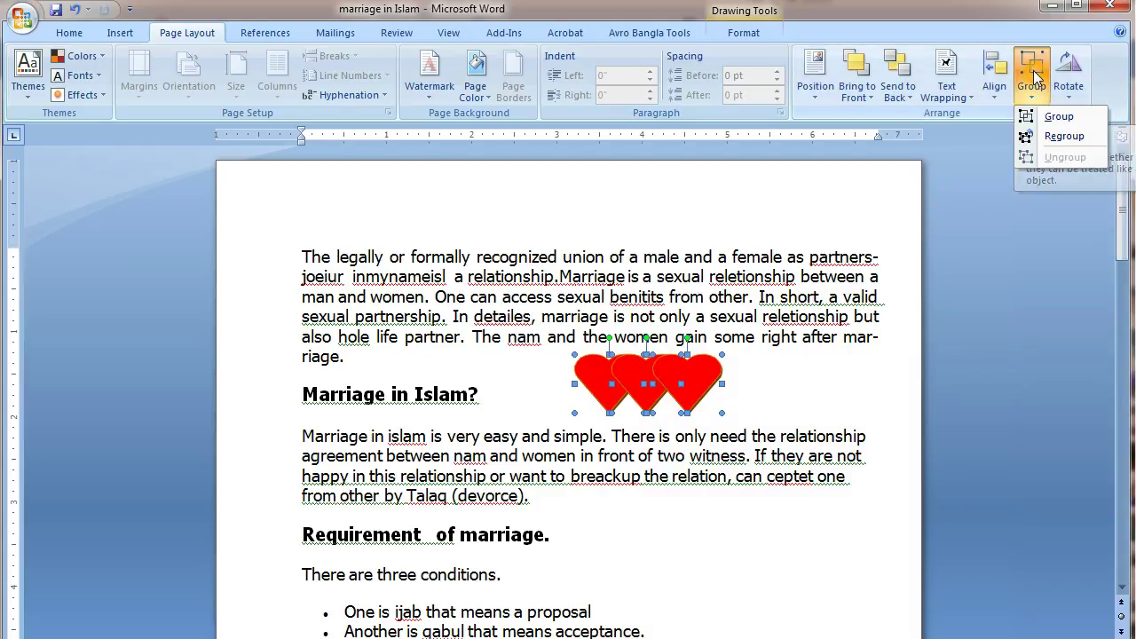
click(1056, 117)
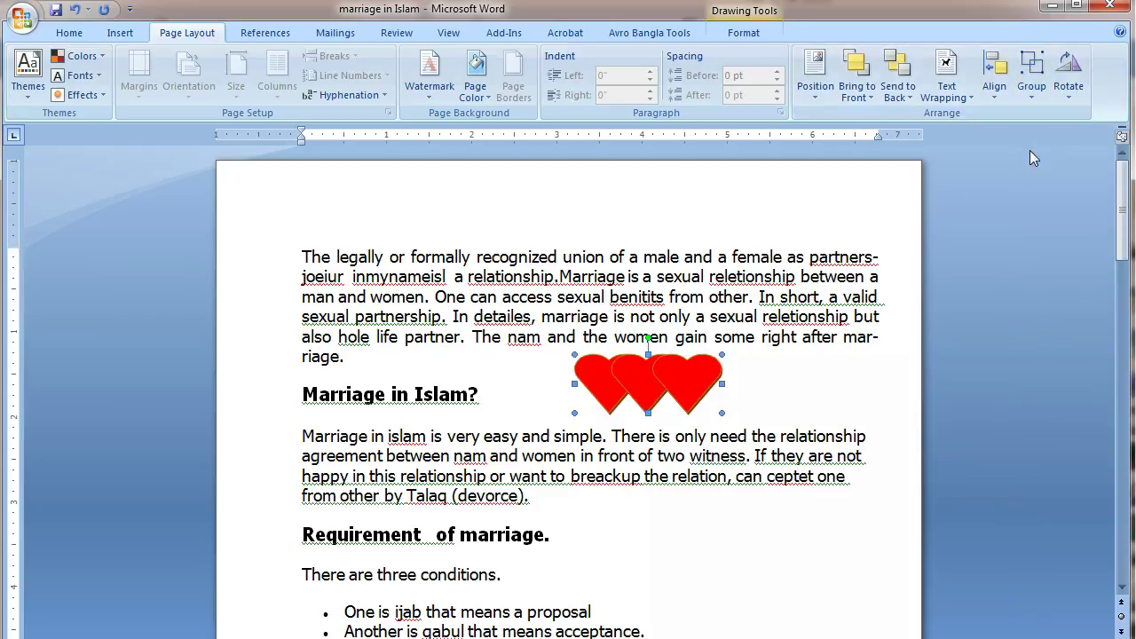
Step: Flip the grouped hearts vertically so that they point upward
click(1069, 88)
click(1094, 119)
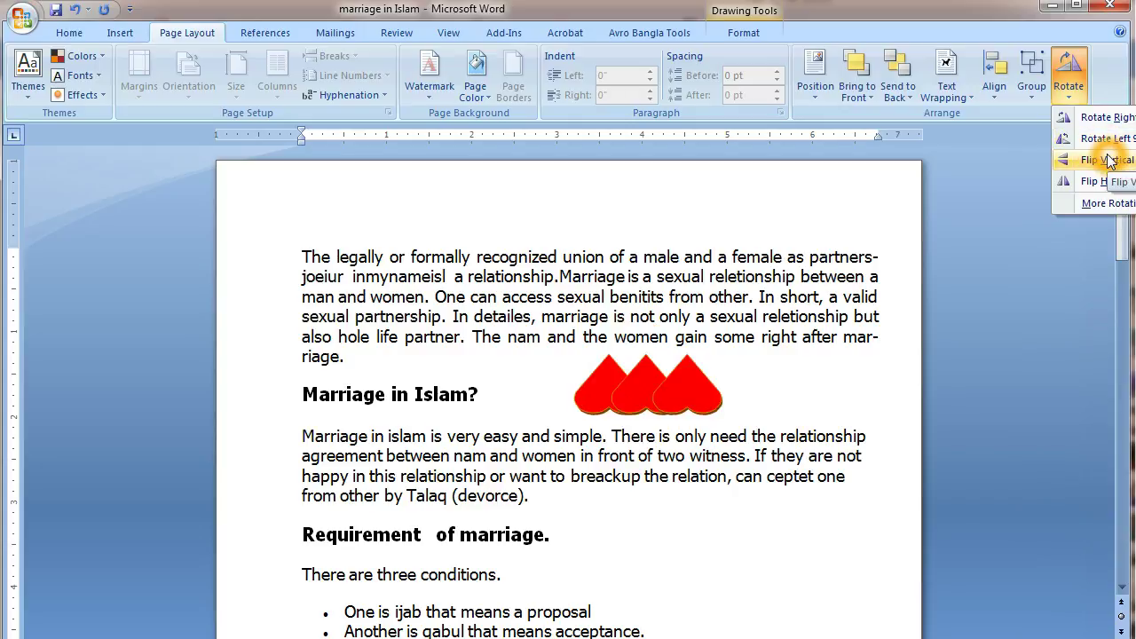
click(1109, 161)
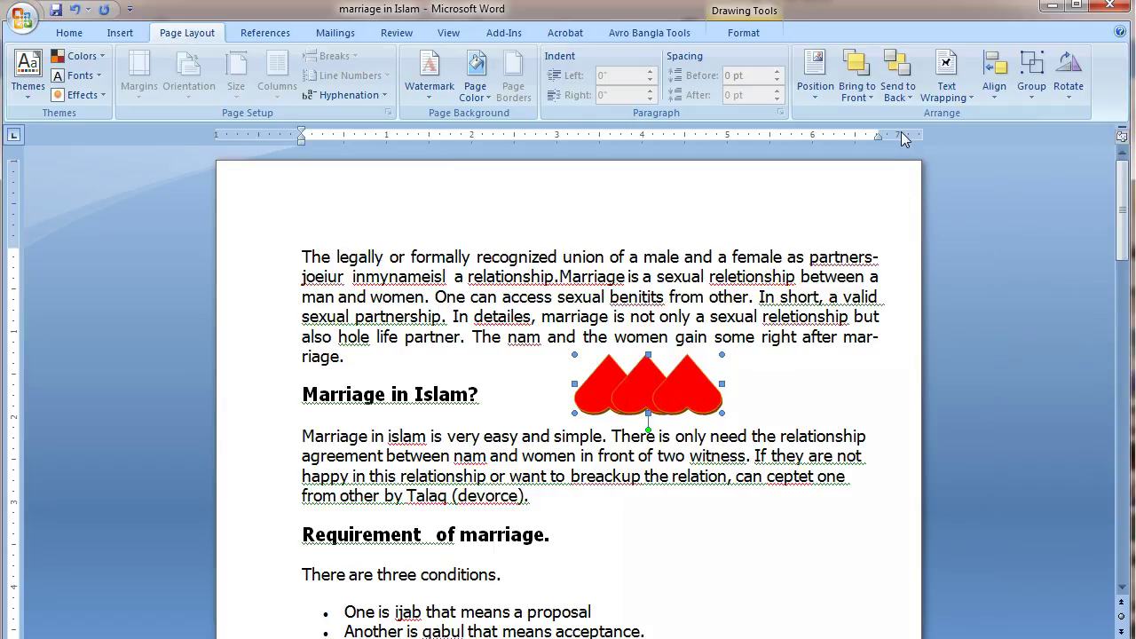
Step: Move the flipped heart group up over the text of the opening paragraph and keep the whole group selected
drag(637, 388, 568, 300)
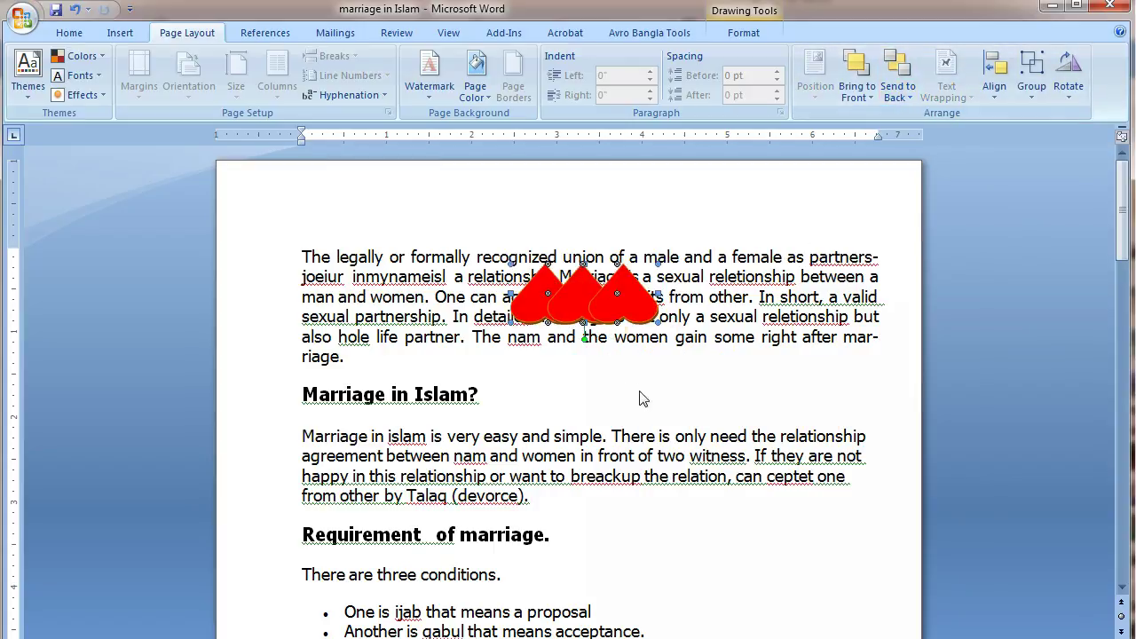
triple_click(629, 376)
click(625, 295)
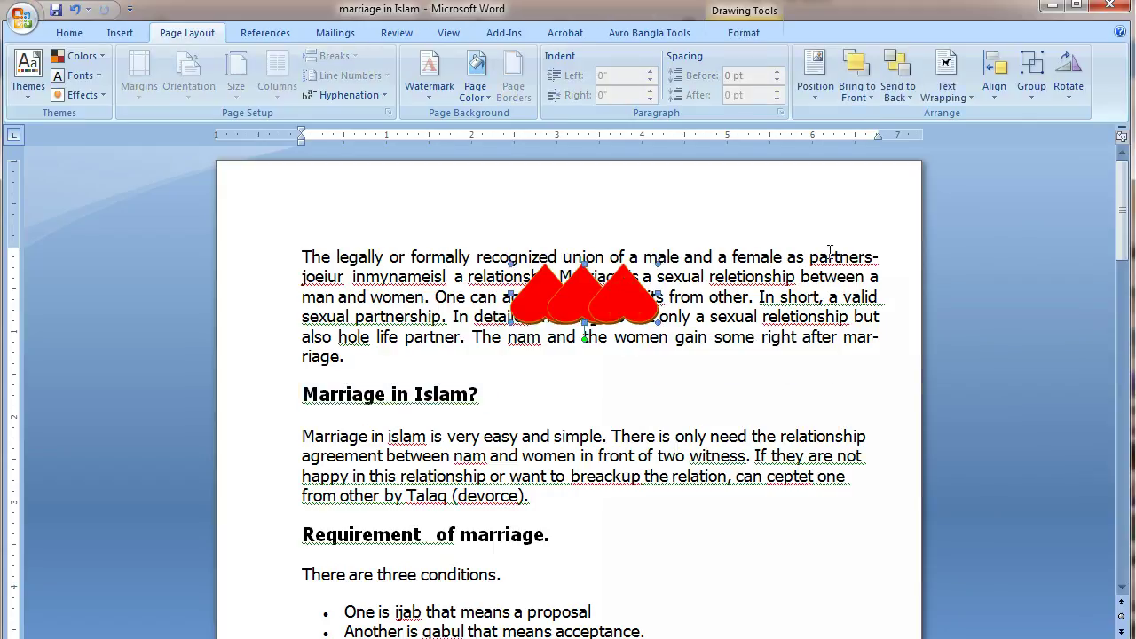
Step: Switch the heart group's text wrapping to Behind Text and back to In Front of Text
click(968, 94)
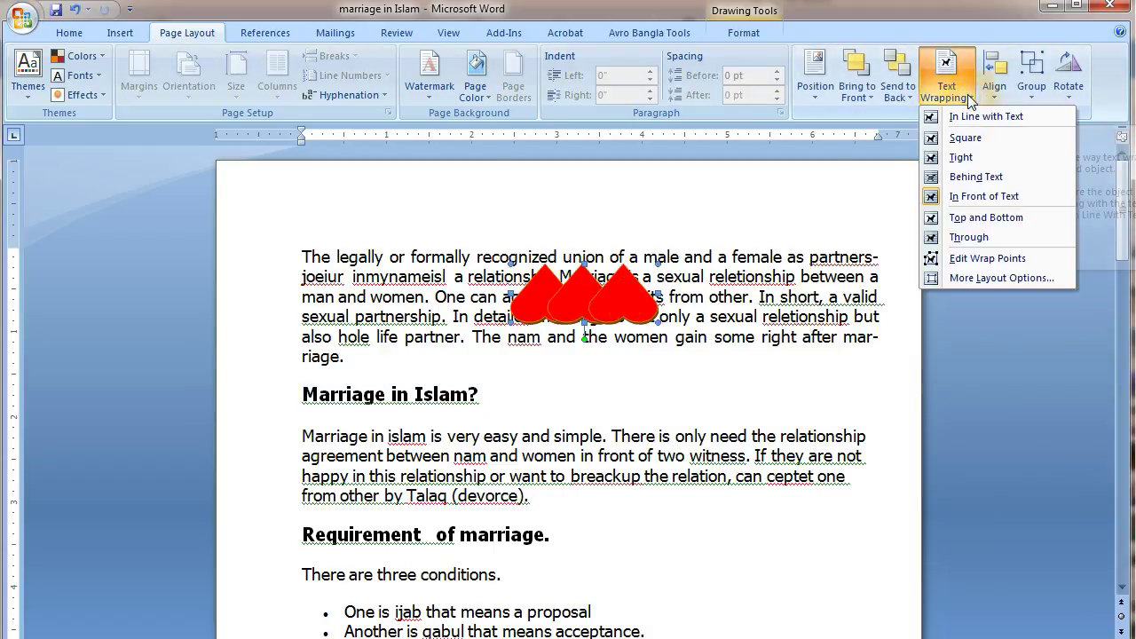
click(974, 180)
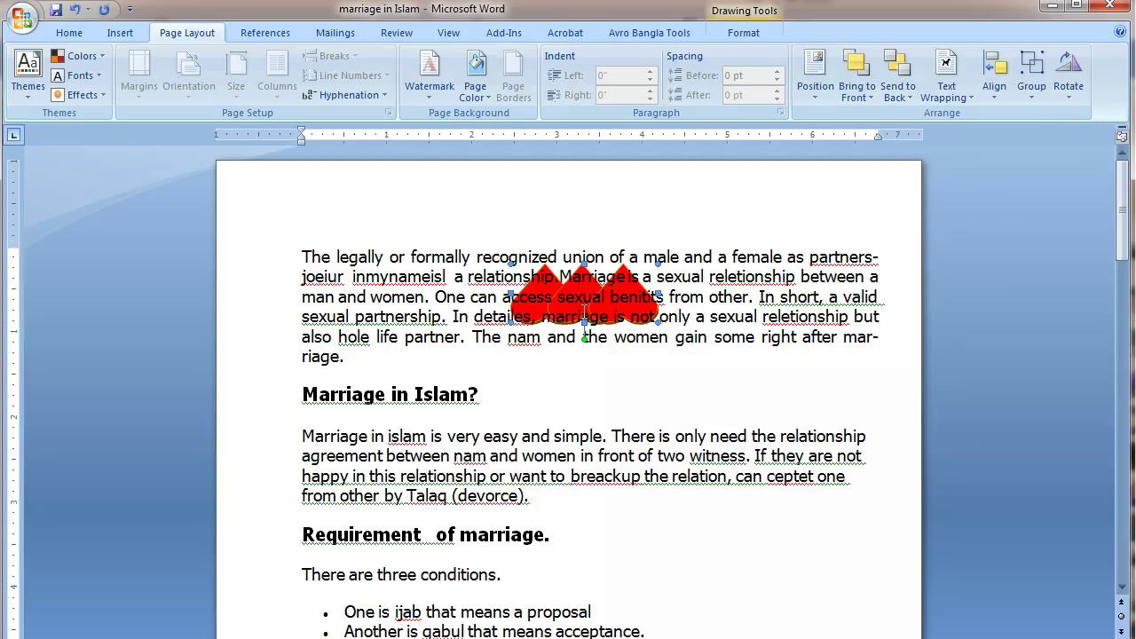
click(948, 88)
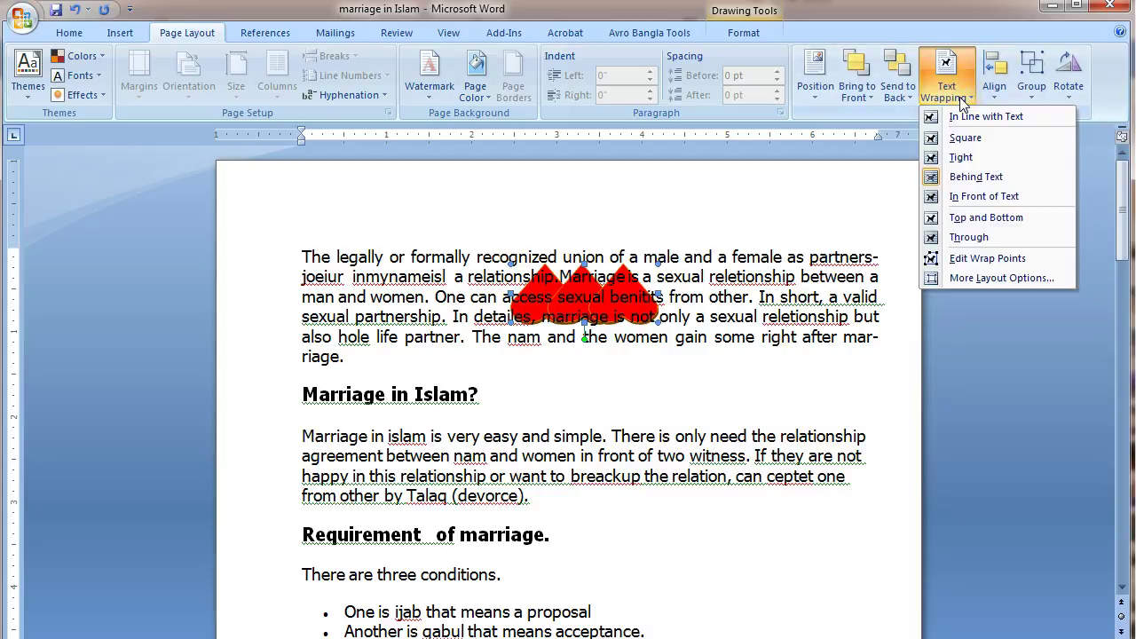
click(970, 199)
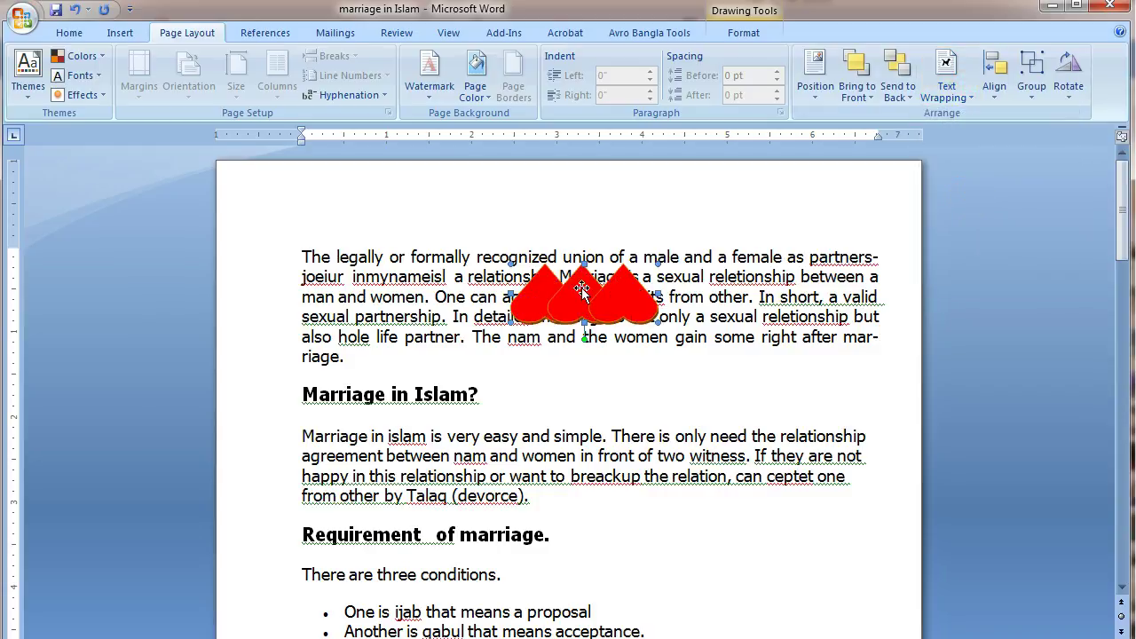
Step: Set the heart group's text wrapping to Tight and move the group slightly down within the opening paragraph
click(901, 92)
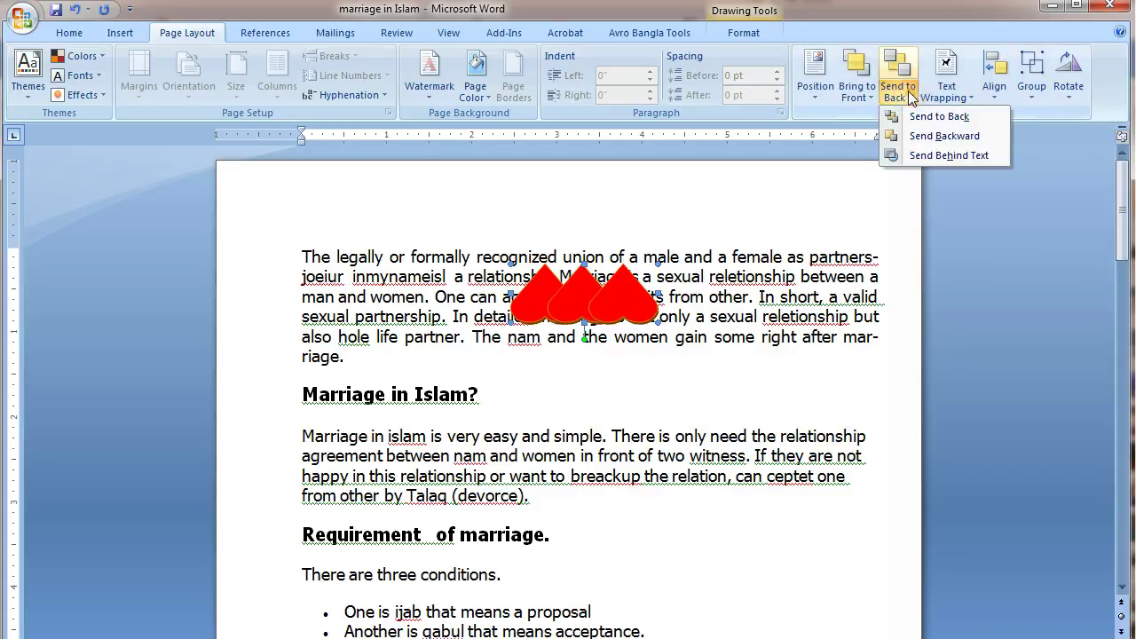
click(946, 98)
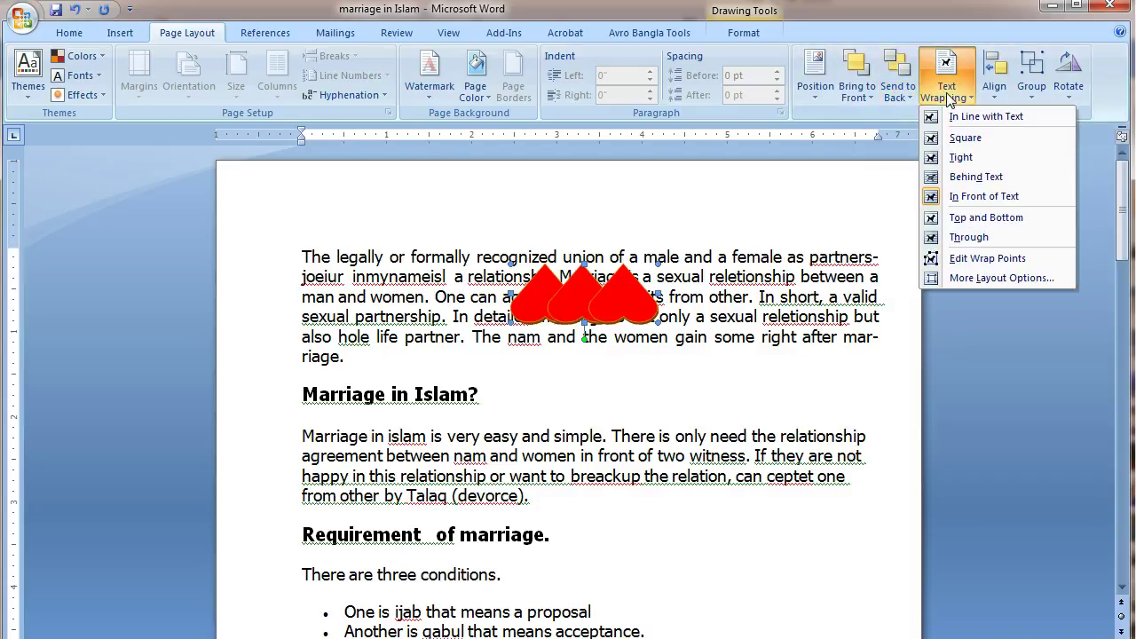
click(964, 158)
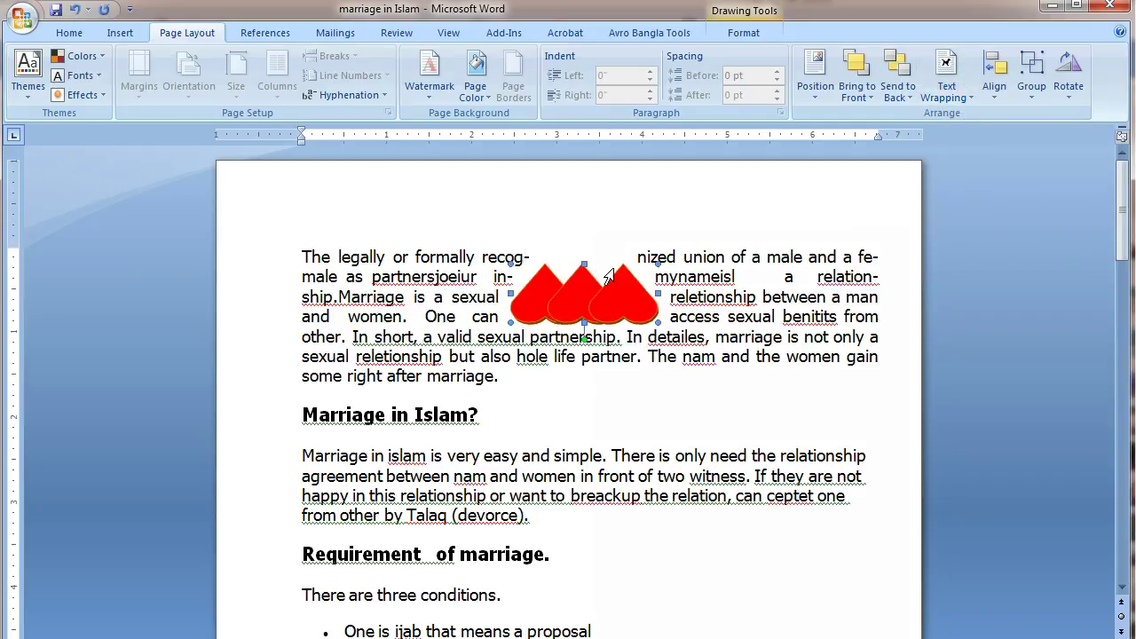
drag(582, 301, 580, 315)
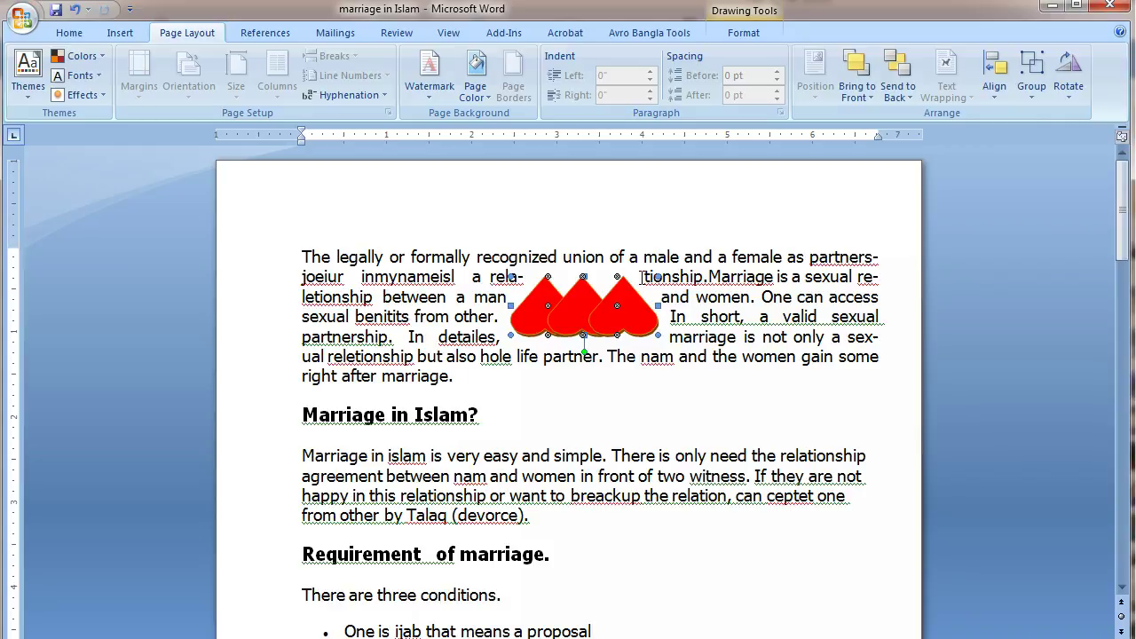
click(579, 334)
click(618, 386)
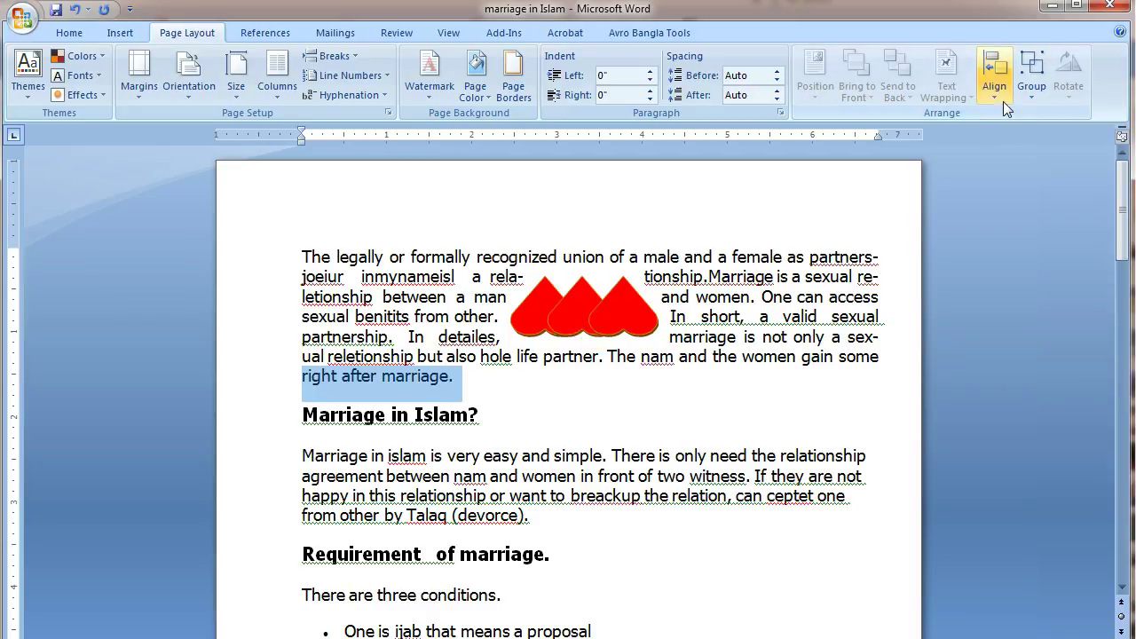
Step: Try aligning the heart group to the left margin and centering it between the margins
click(568, 311)
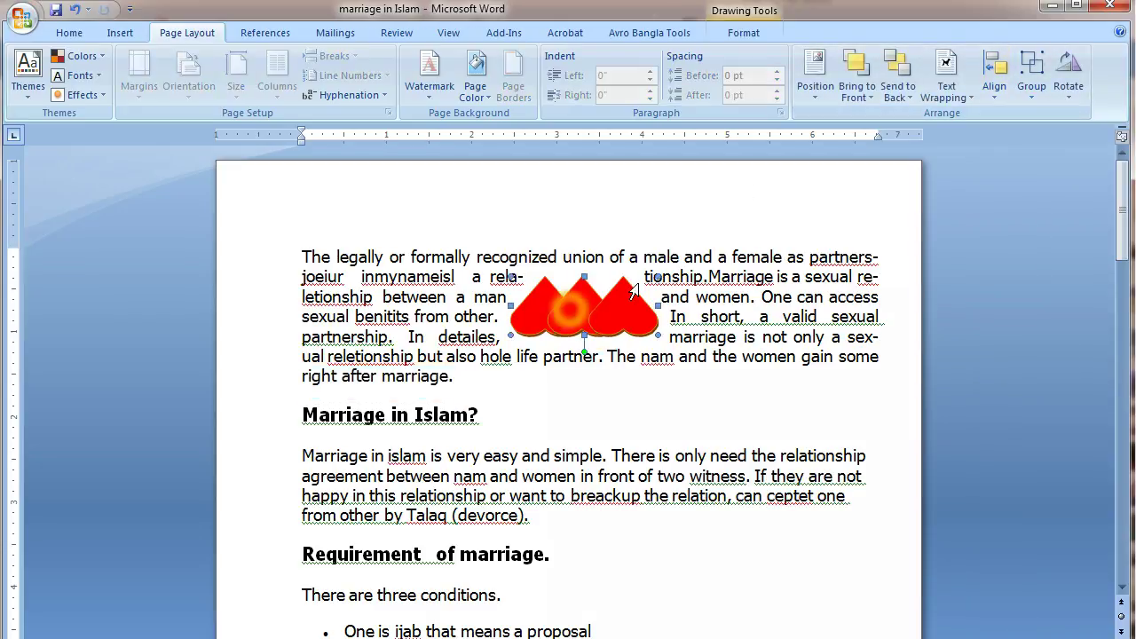
click(994, 78)
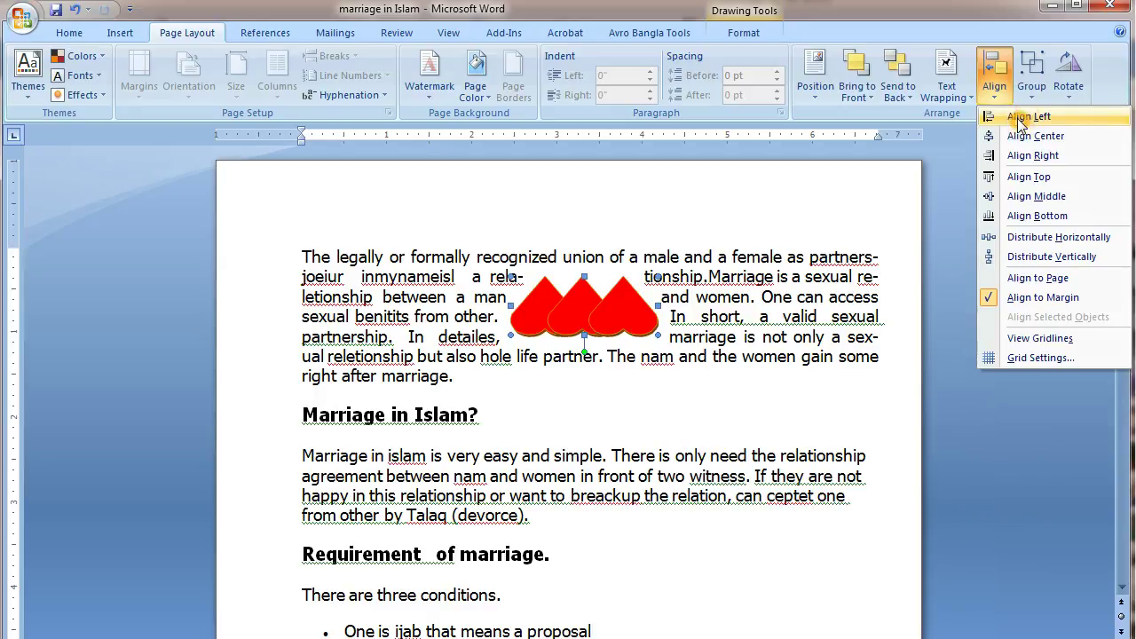
click(1019, 117)
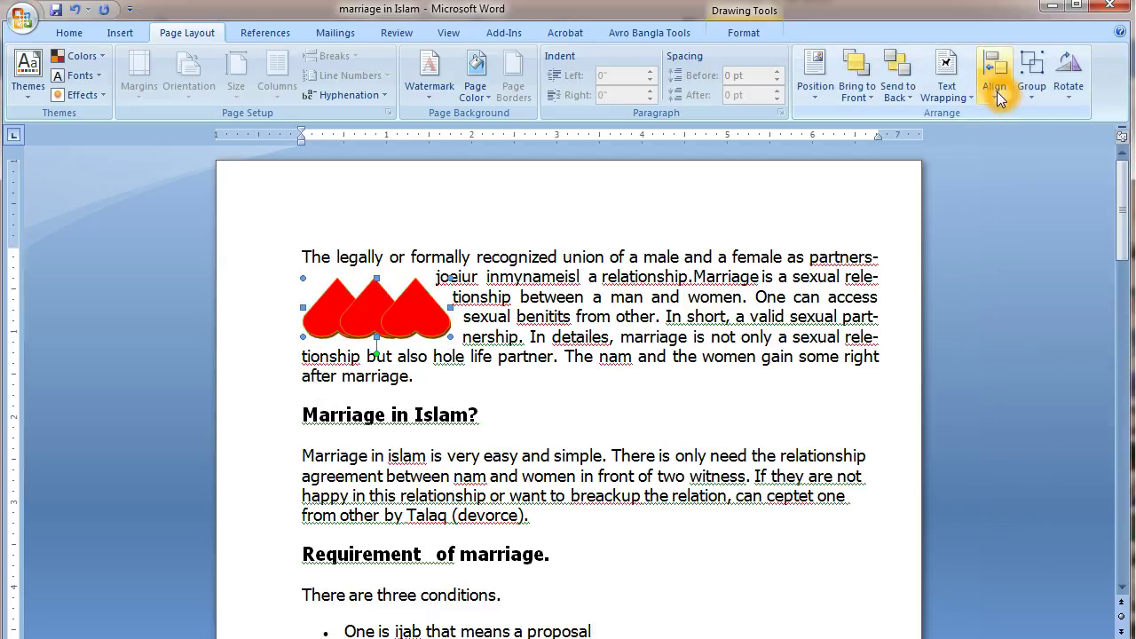
click(995, 86)
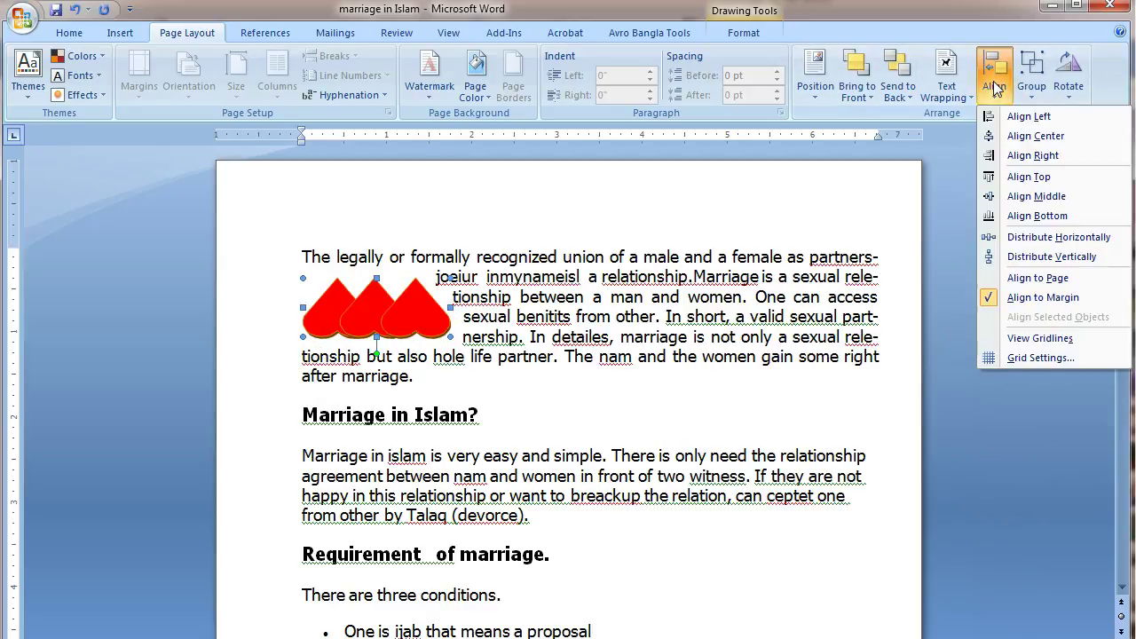
click(1025, 140)
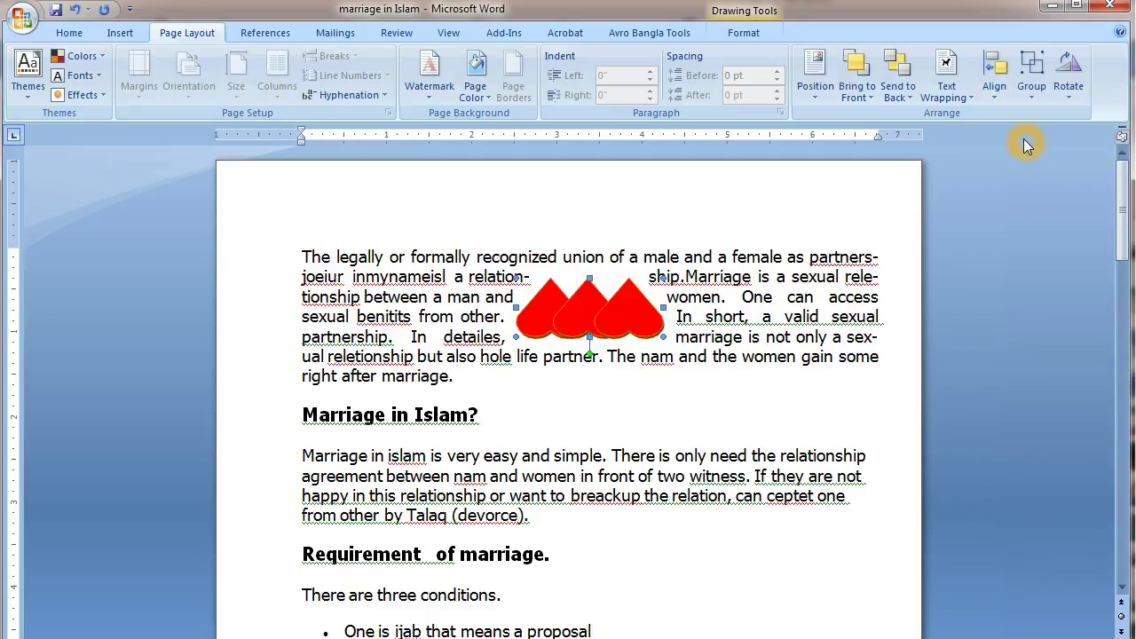
Step: Align the heart group to the right margin and to the top margin
click(1004, 83)
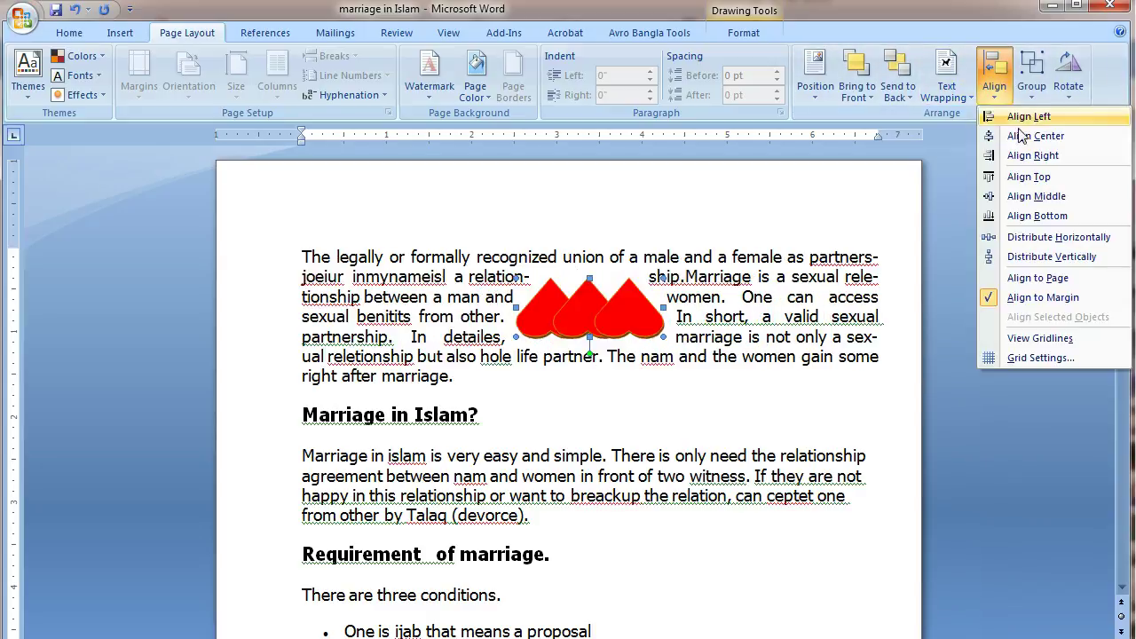
click(1033, 157)
click(996, 89)
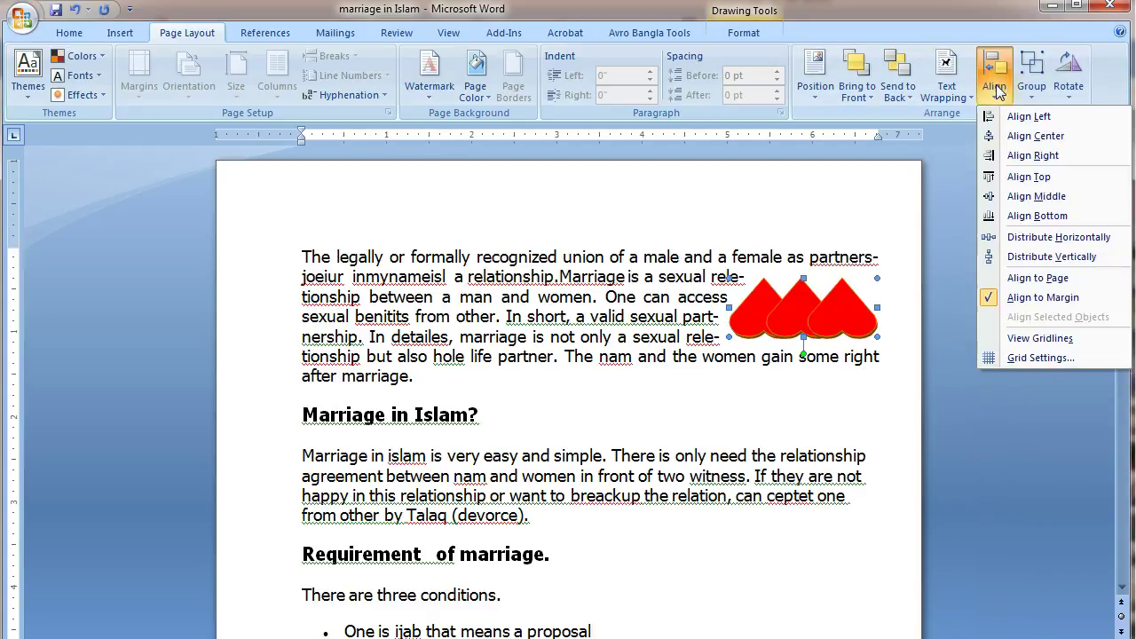
click(1021, 178)
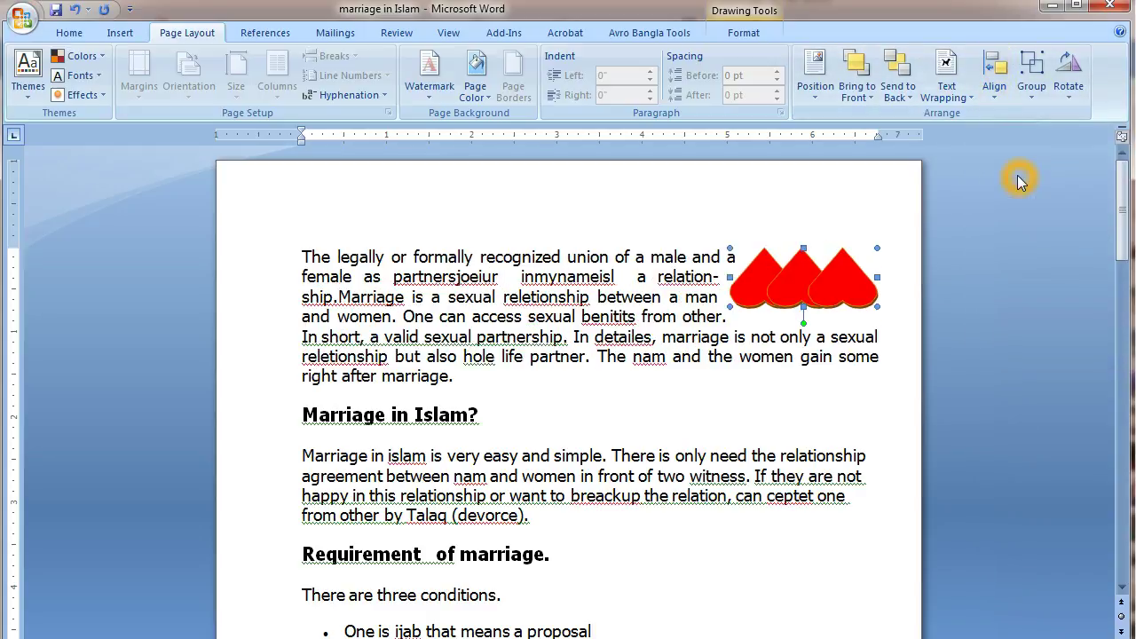
Step: Align the heart group to the vertical middle of the margins and check its new place on the page
click(994, 94)
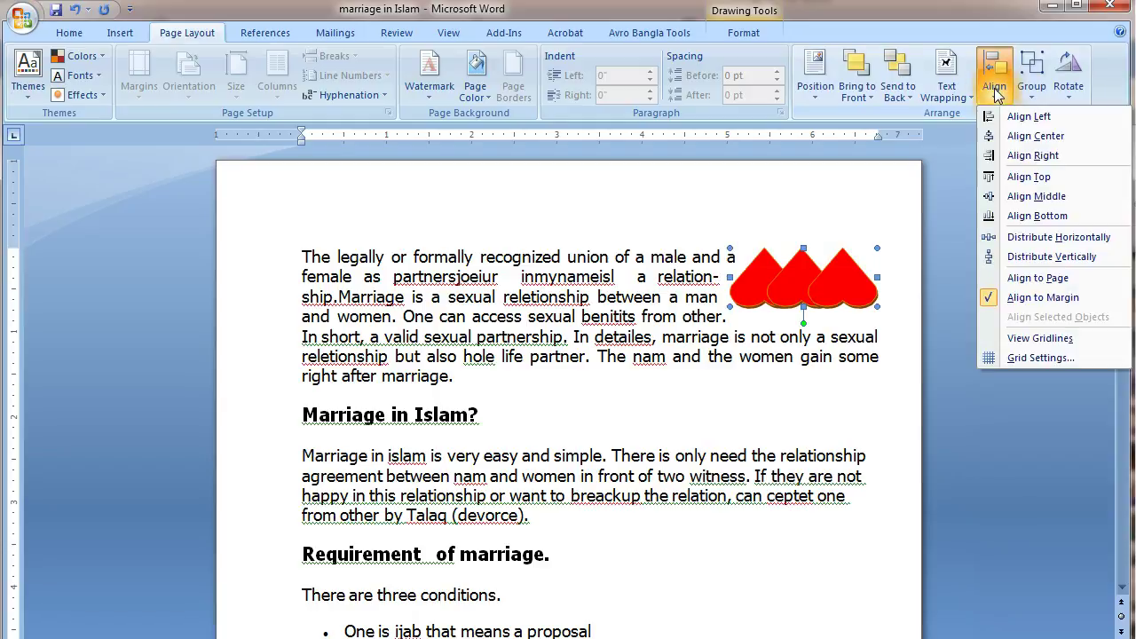
click(1017, 196)
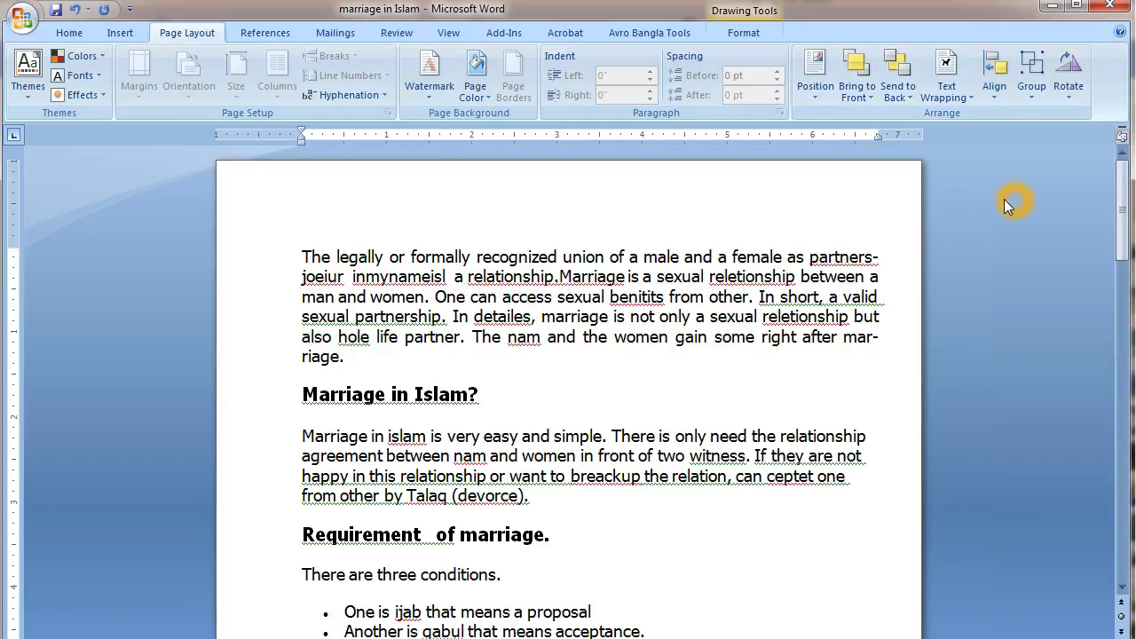
scroll(581, 390, down, 9)
scroll(585, 397, up, 6)
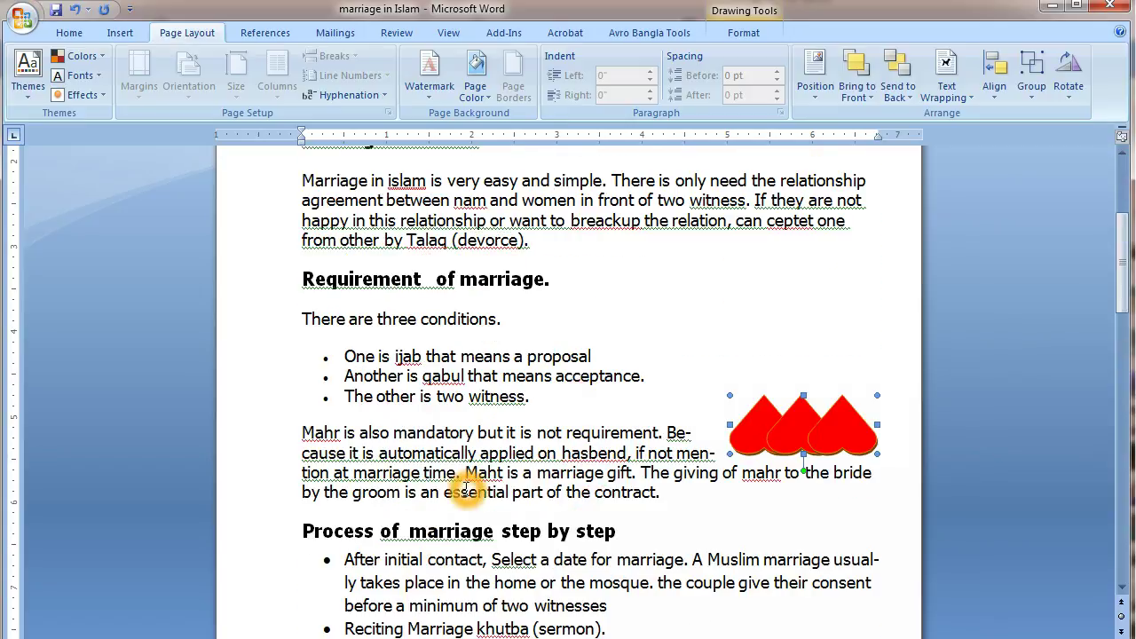
Step: Select the "Requirement of marriage." heading in place of the heart group
mouse_move(299, 280)
mouse_down()
mouse_move(554, 281)
mouse_move(543, 279)
mouse_up()
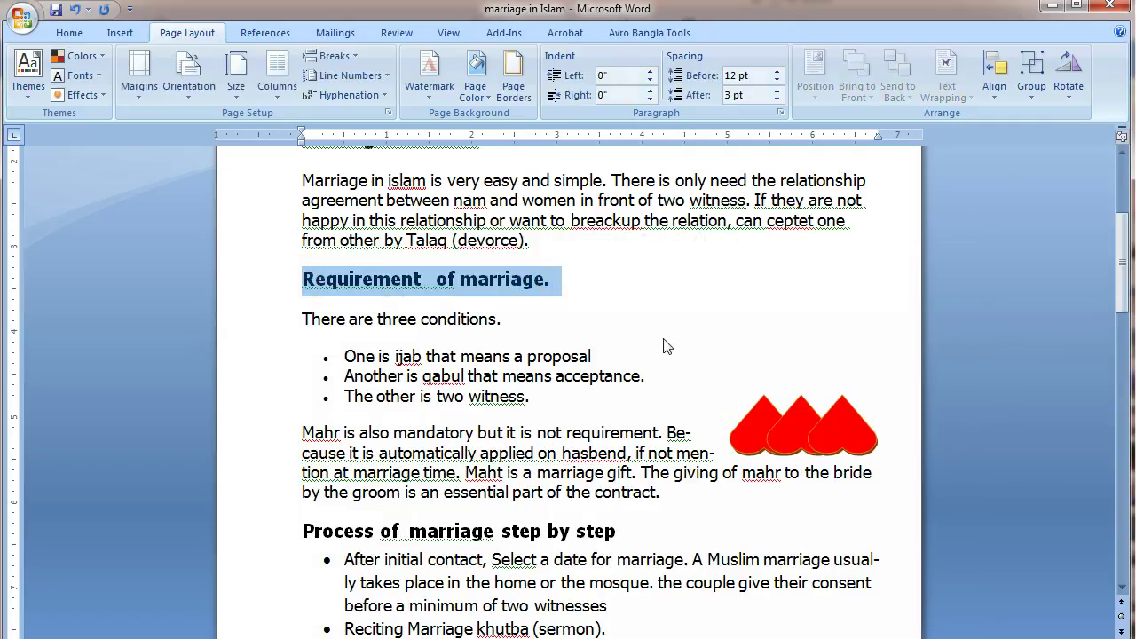
click(608, 352)
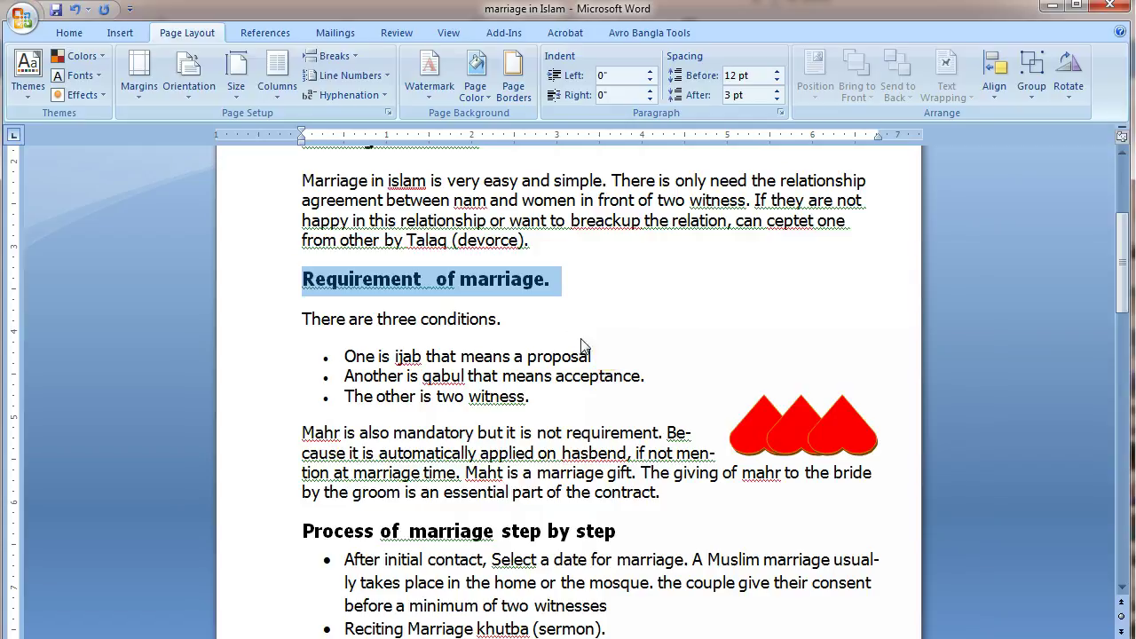